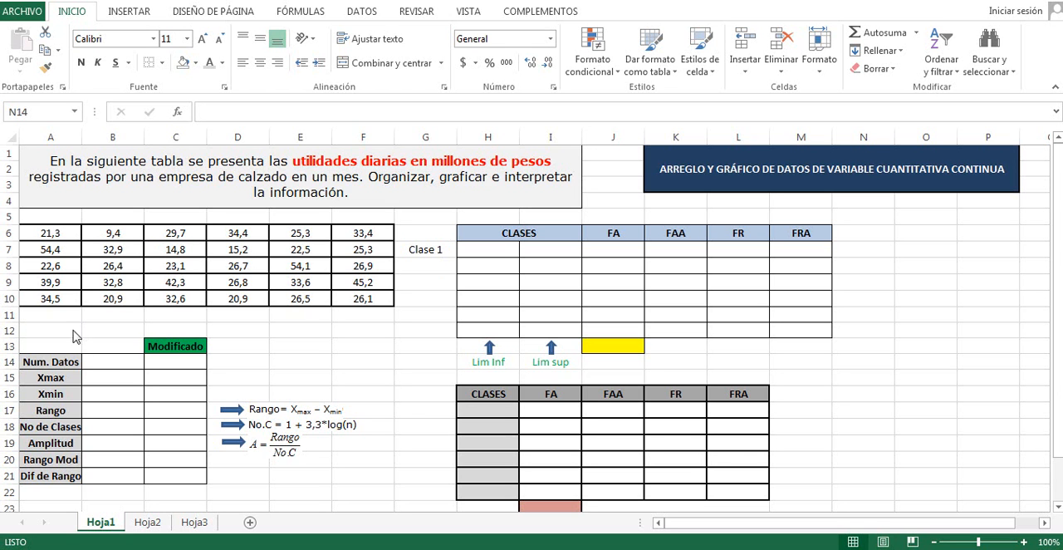
Calculate Num. Datos in cell B14 with the CONTAR function over the data range A6:F10
left_click(99, 360)
left_click(99, 360)
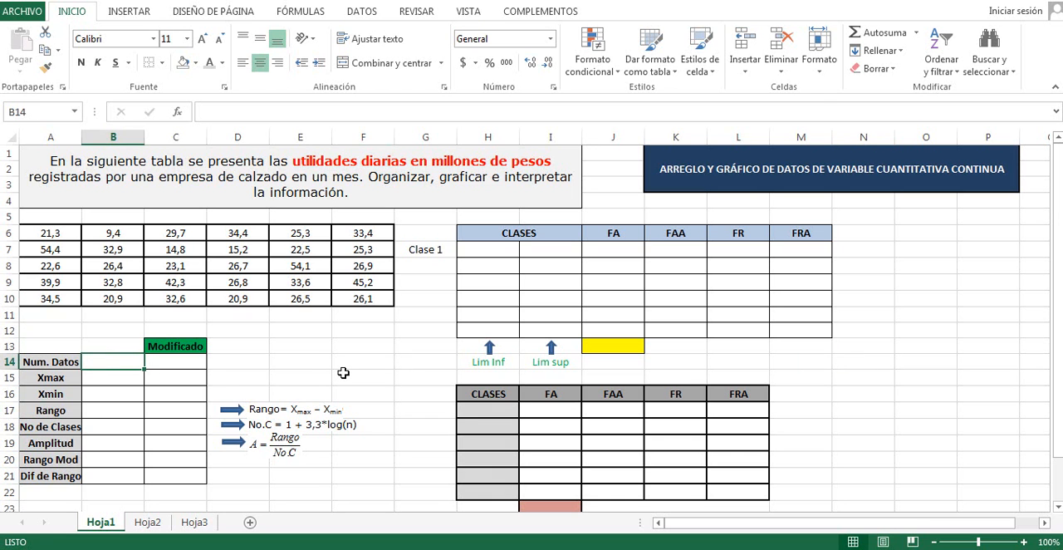
type("=")
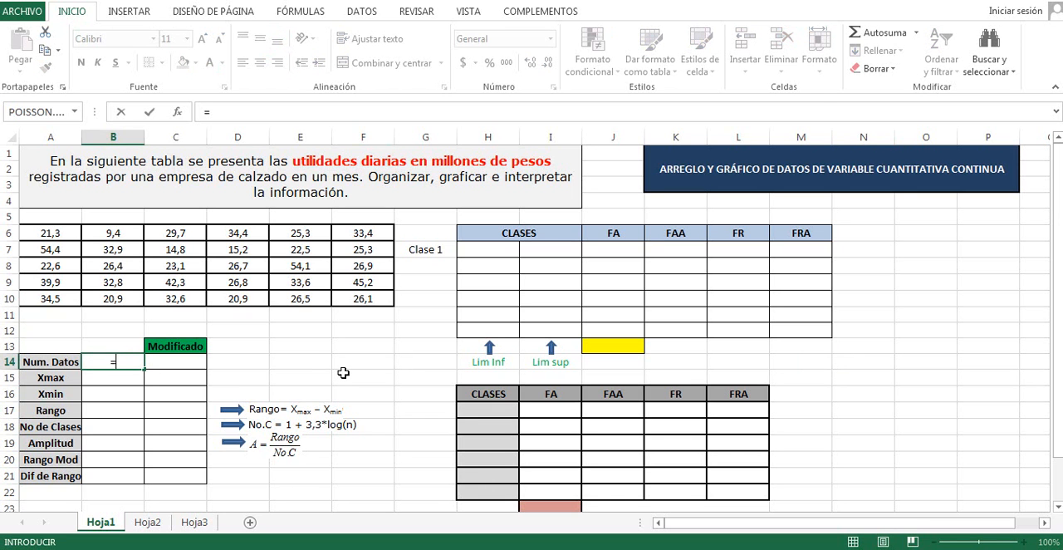
type("cont")
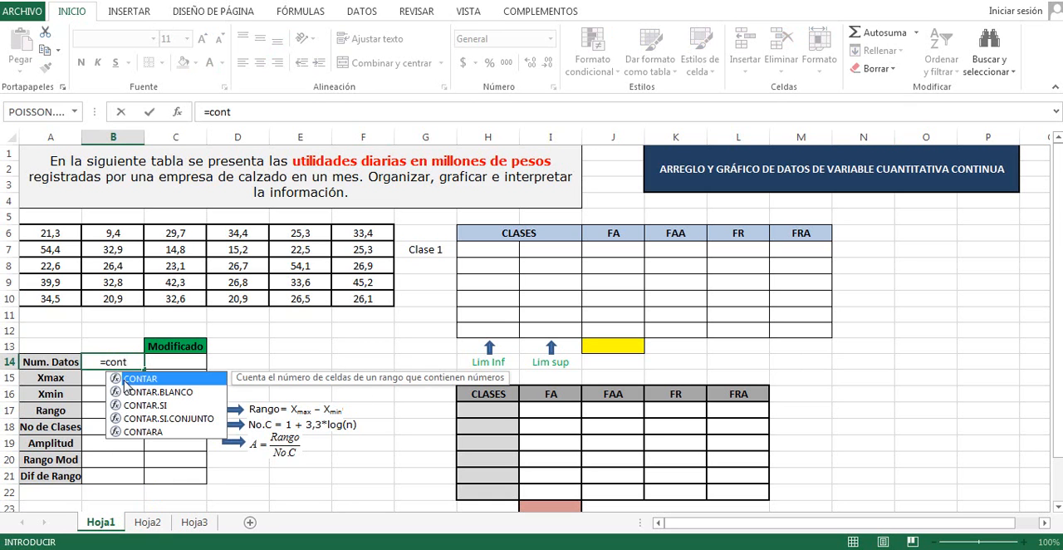
double_click(143, 380)
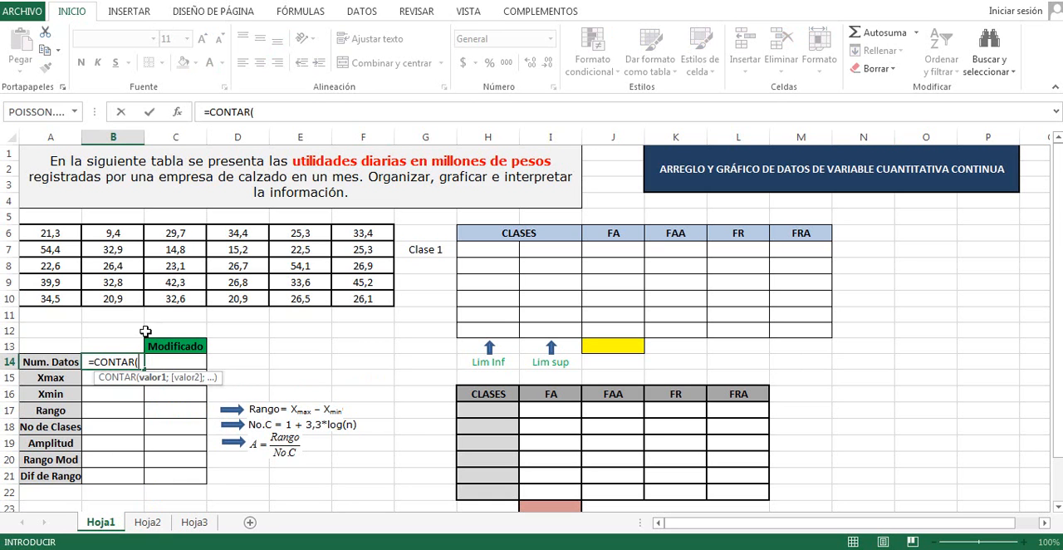
left_click_drag(49, 234, 376, 295)
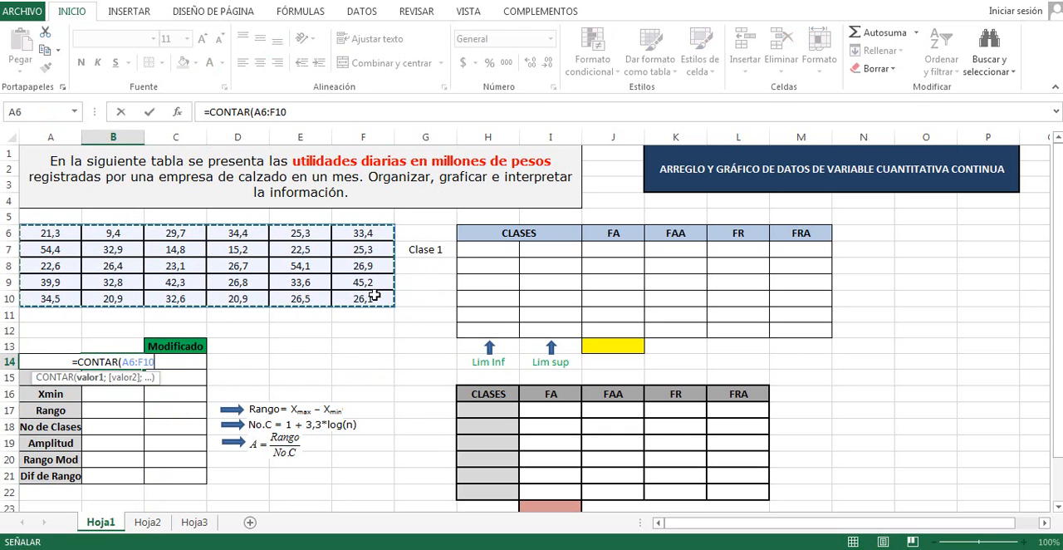
key("Return")
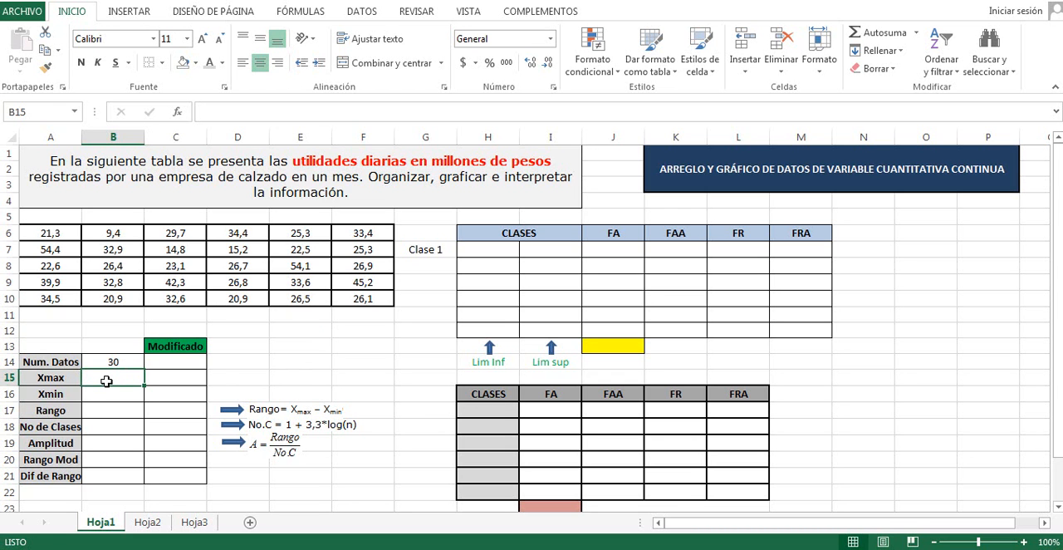
Calculate Xmax in cell B15 with the MAX function over the data range A6:F10
type("=ma")
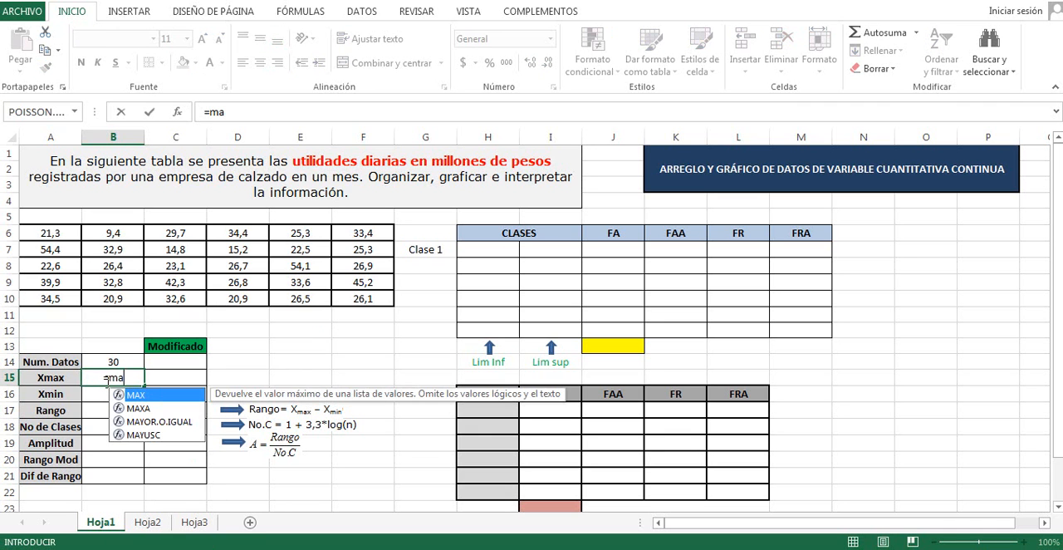
type("x")
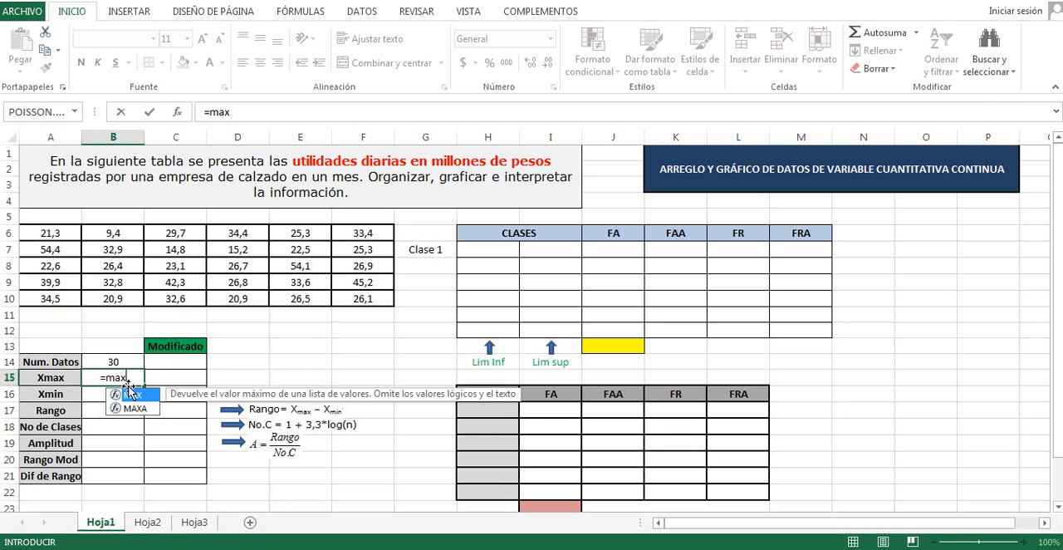
double_click(133, 396)
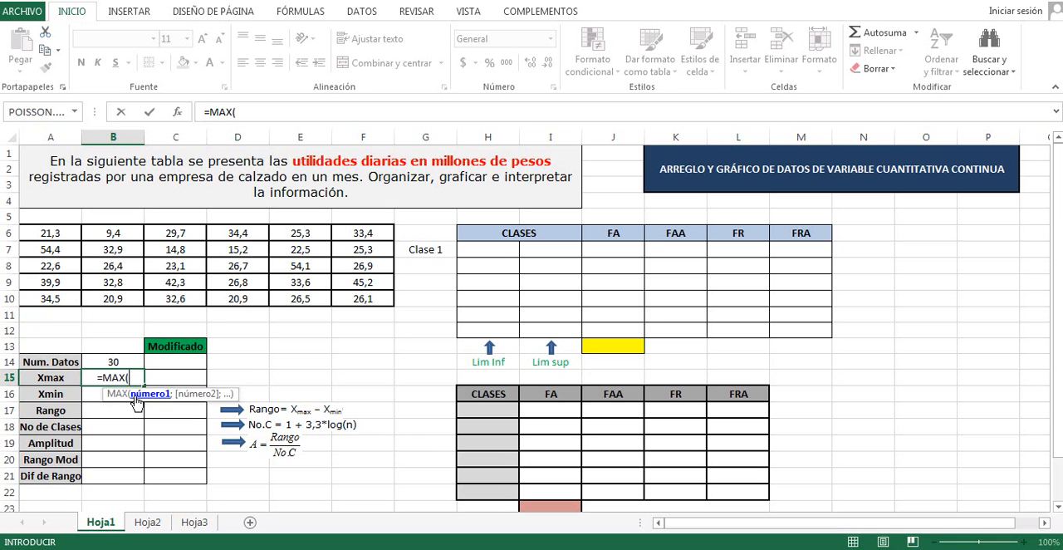
left_click_drag(51, 235, 355, 297)
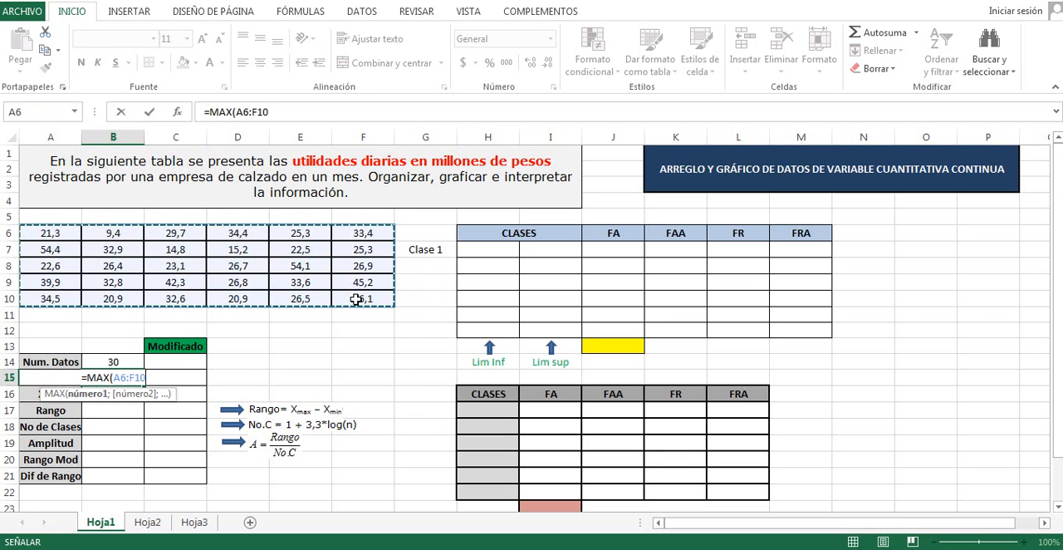
key("Return")
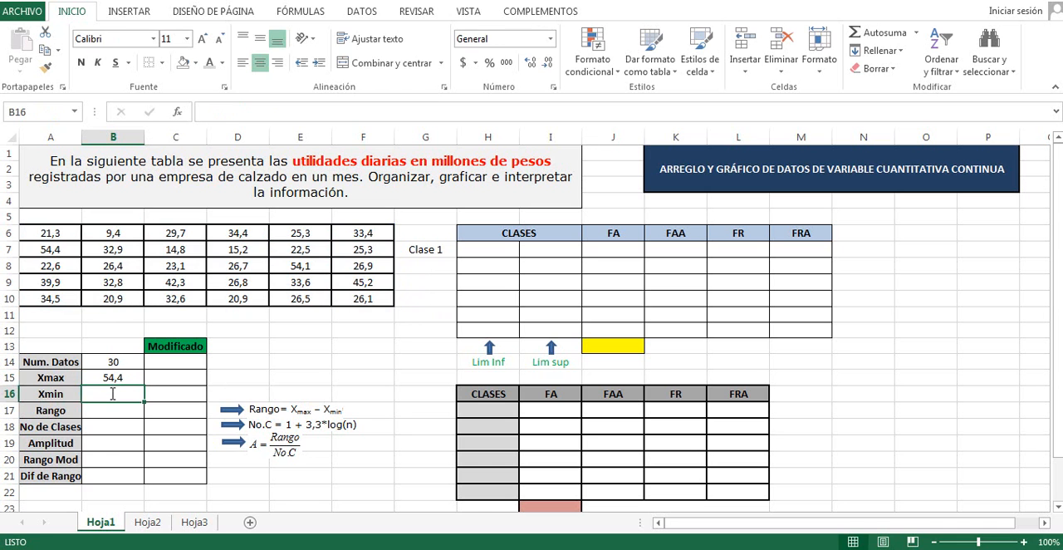
Calculate Xmin in cell B16 with the MIN function over the data range A6:F10
type("=mib")
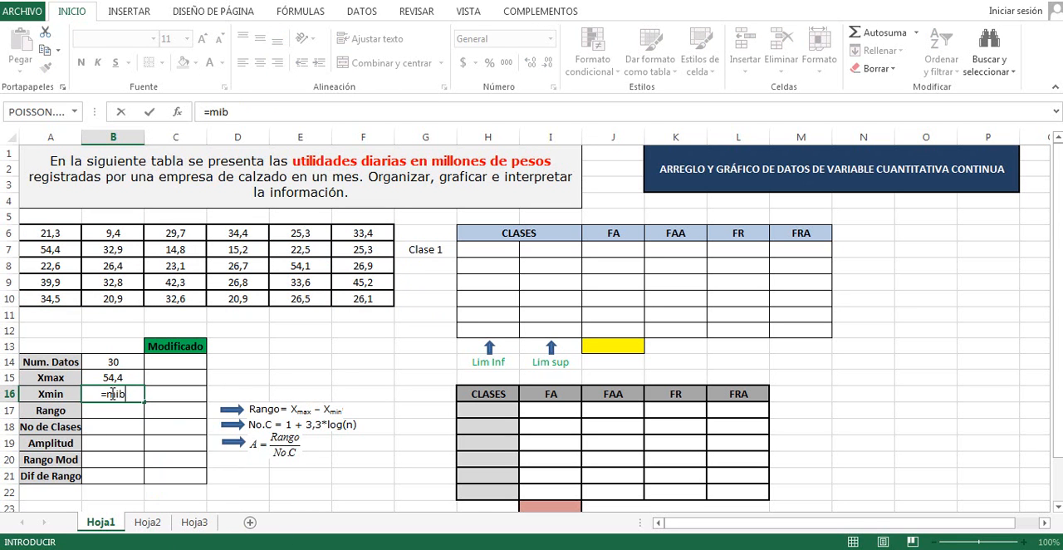
key("BackSpace")
type("n")
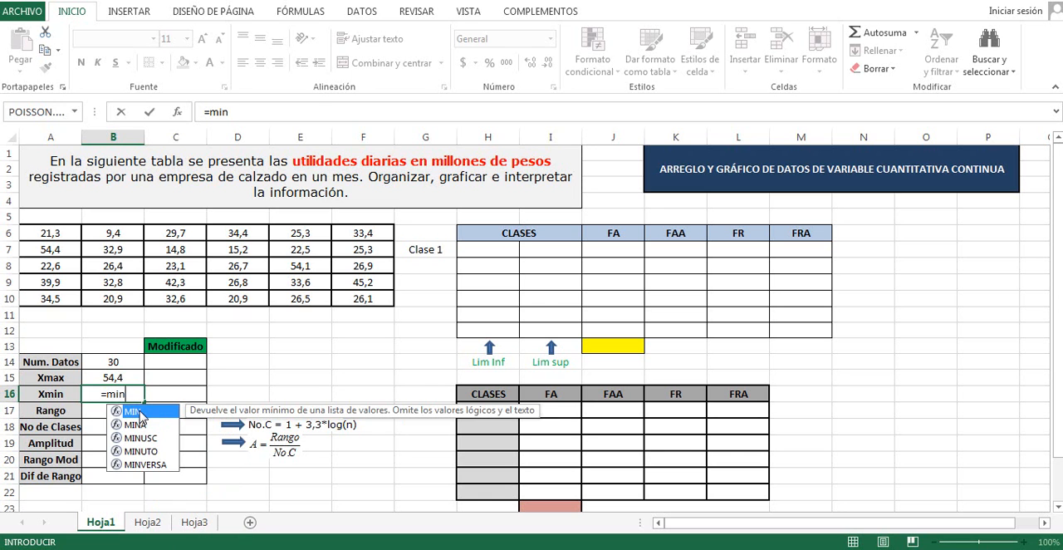
double_click(134, 411)
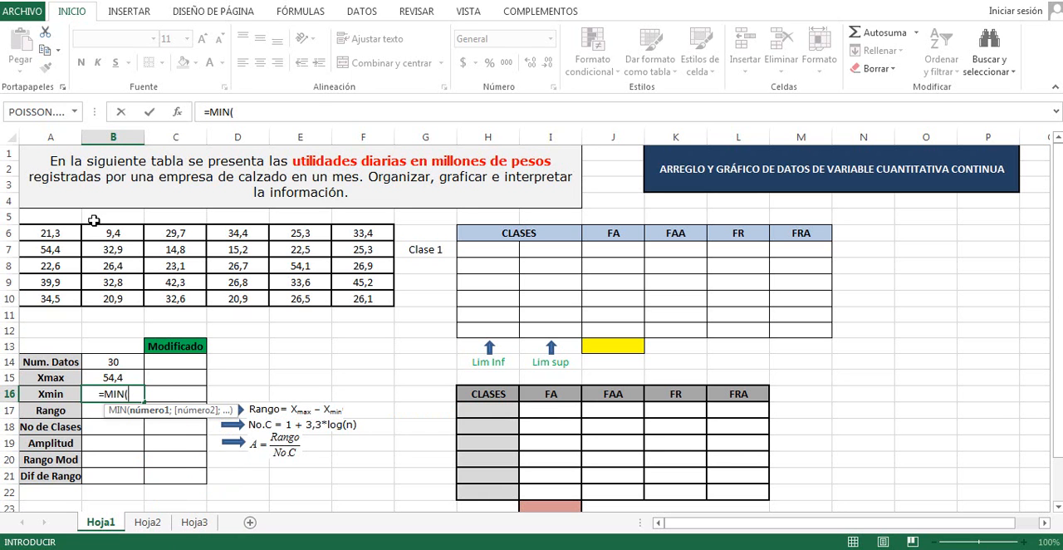
left_click(48, 237)
left_click_drag(49, 237, 352, 296)
type(")")
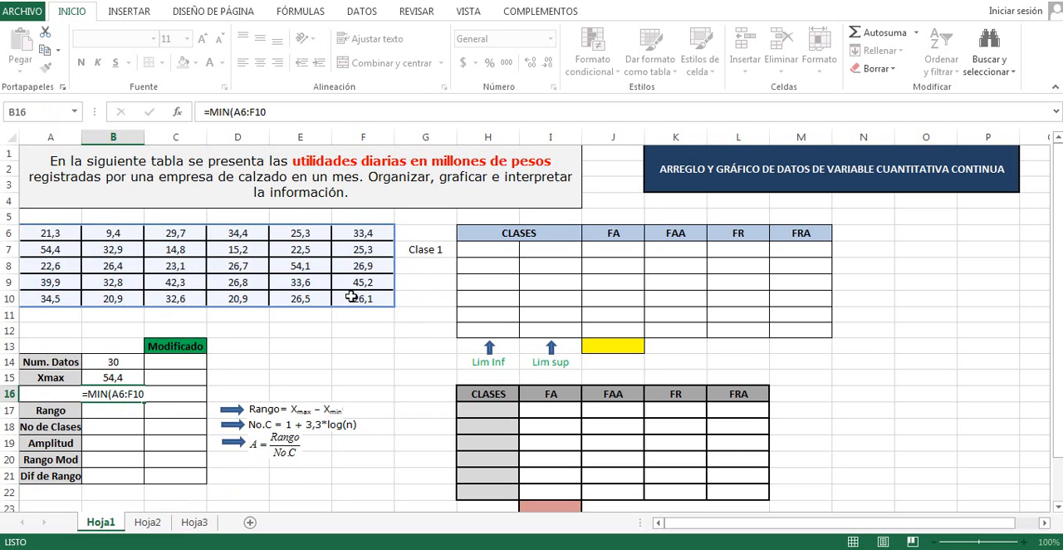
key("Return")
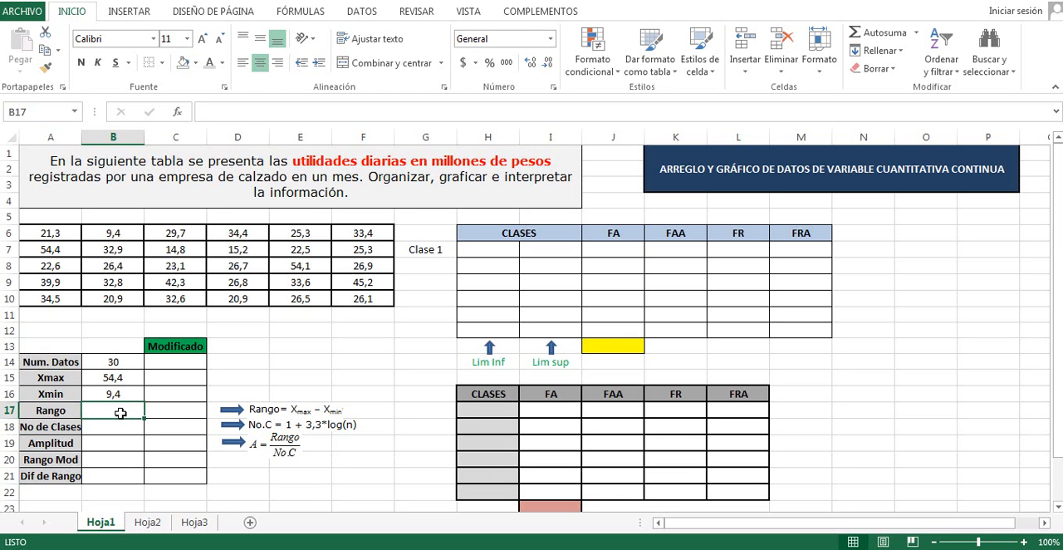
Calculate the Rango in cell B17 by subtracting Xmin from Xmax with the formula =B15-B16
type("=")
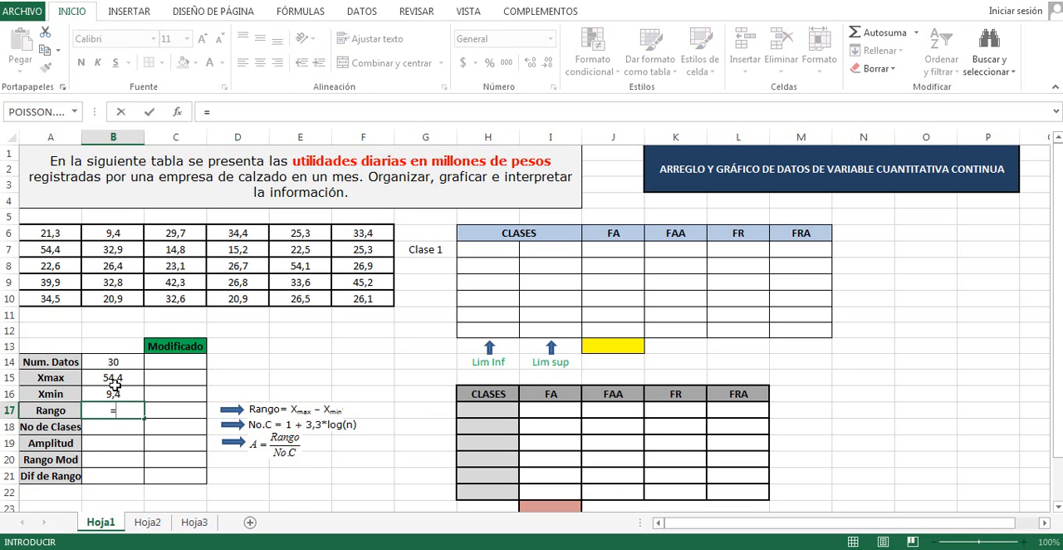
left_click(113, 377)
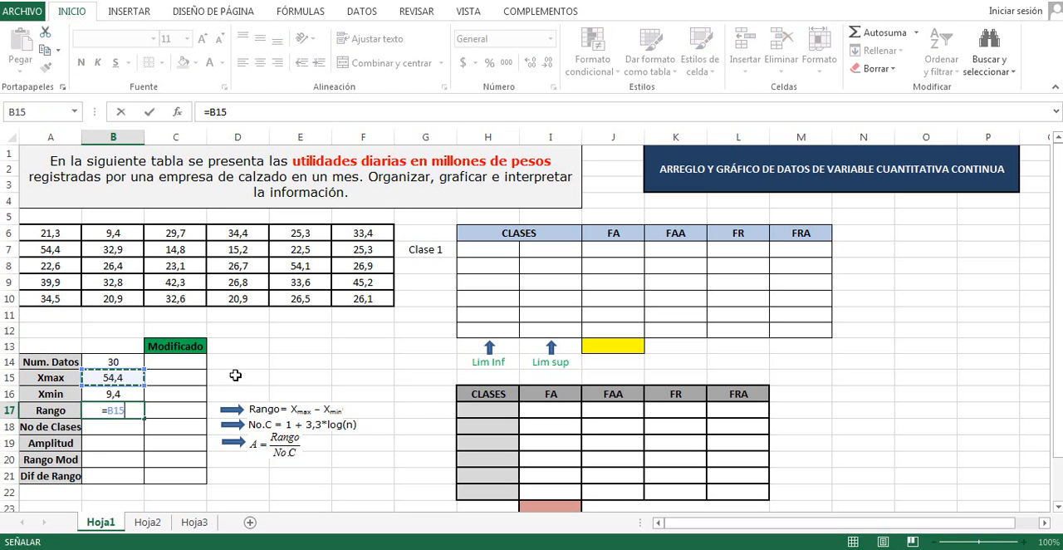
type("-")
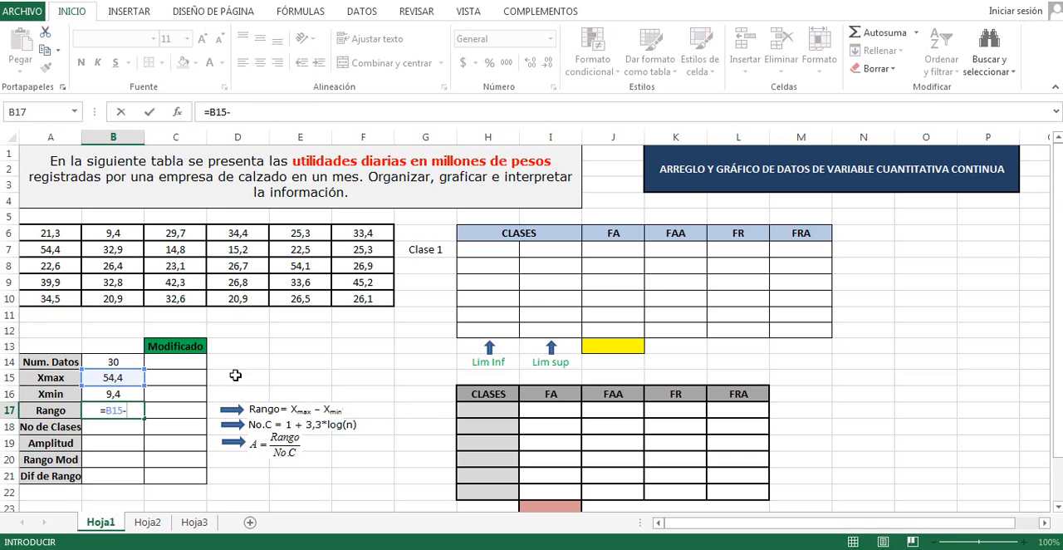
left_click(120, 394)
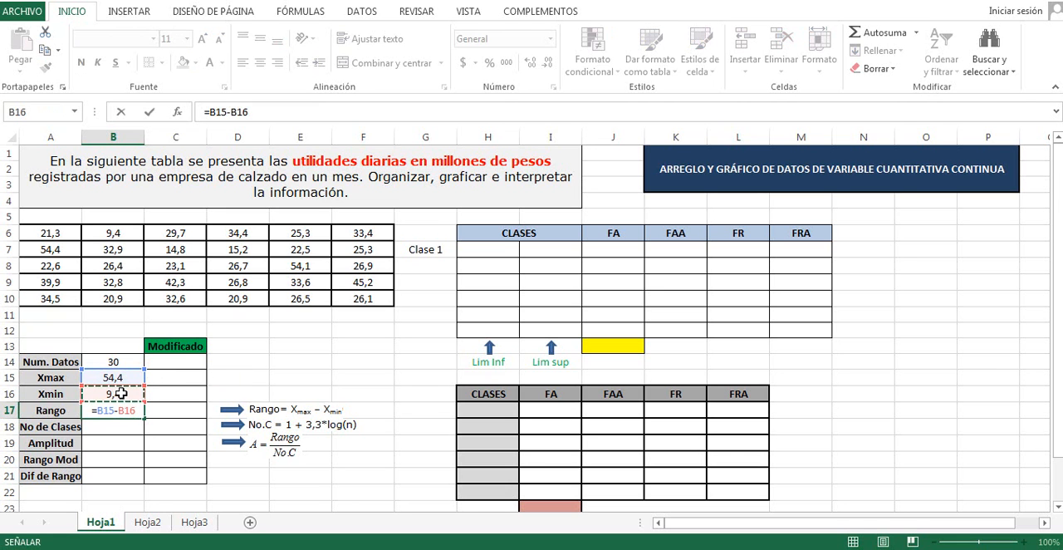
key("Return")
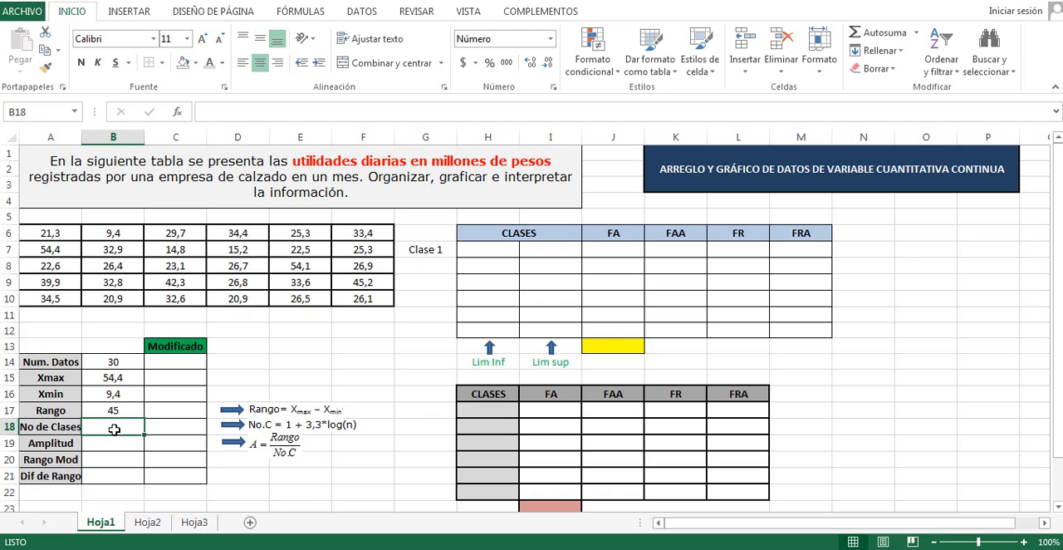
Calculate No de Clases in cell B18 with the formula =1+3,3*LOG(B14)
type("=")
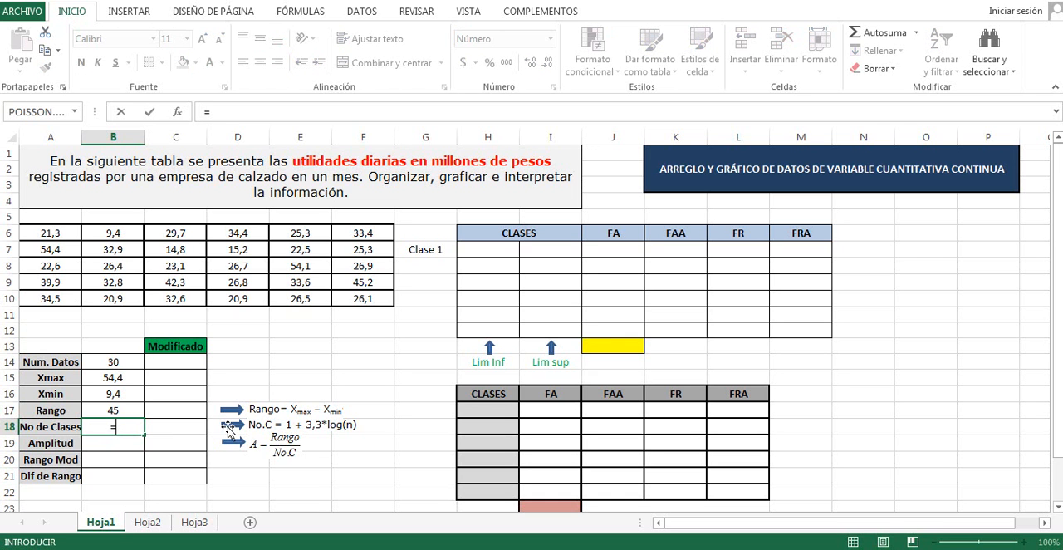
type("1+3,3*")
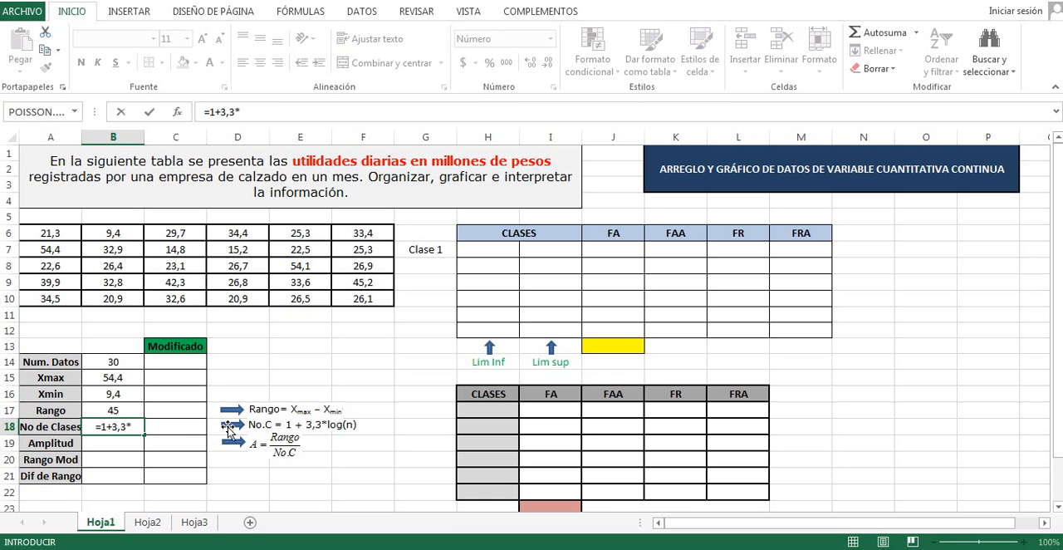
type("log")
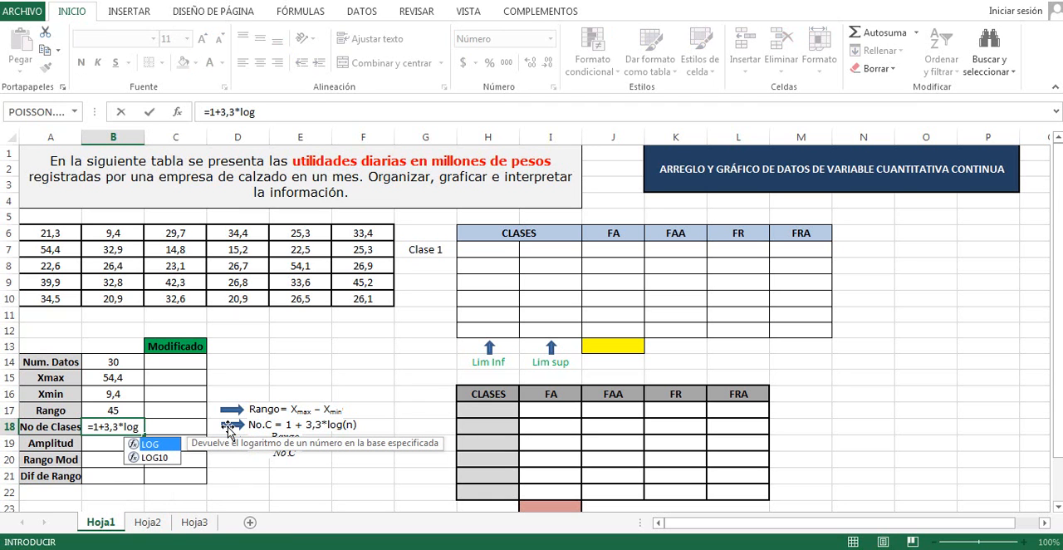
double_click(158, 445)
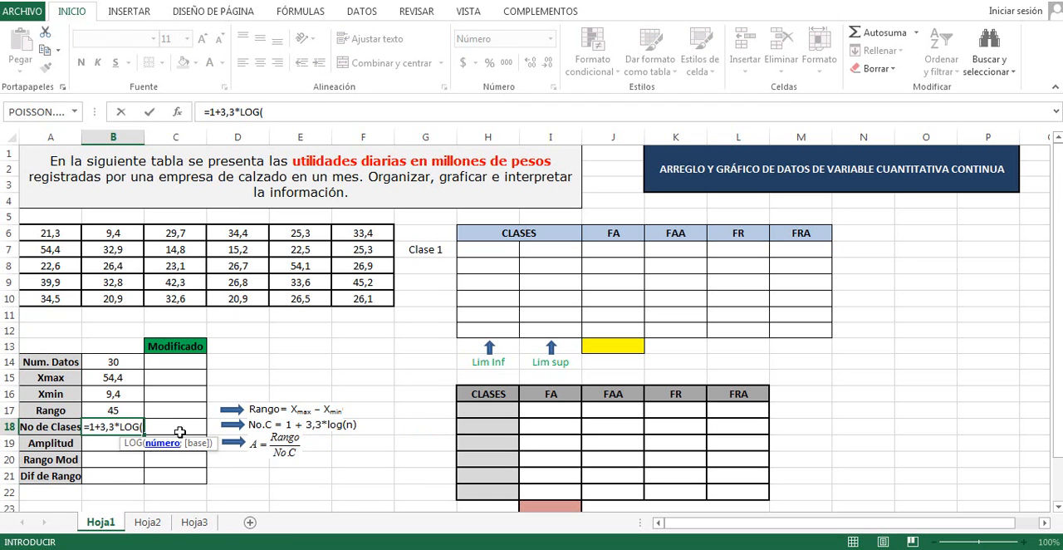
left_click(112, 362)
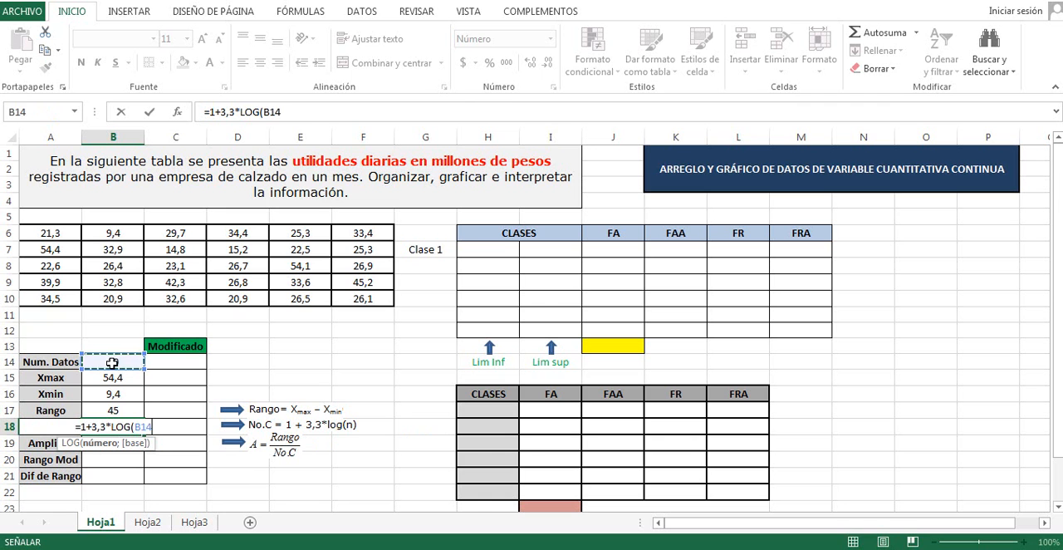
type(")")
key("Return")
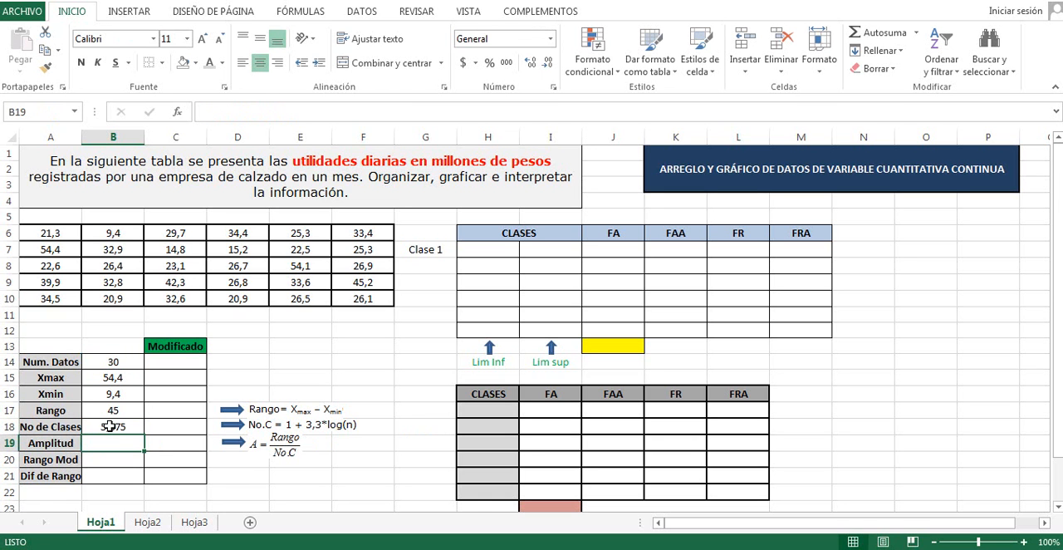
Enter 6 as the modified number of classes in cell C18, under Modificado
left_click(169, 427)
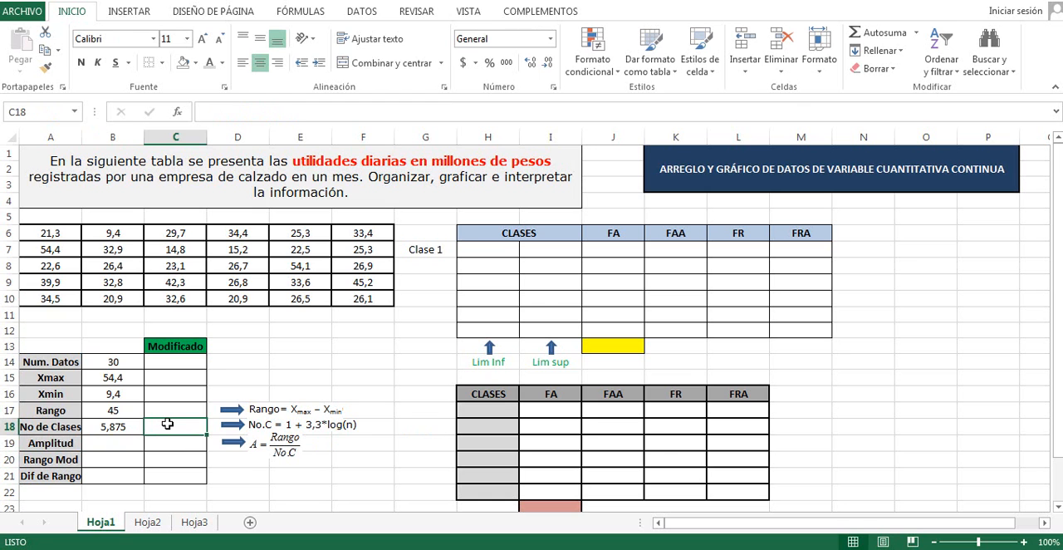
type("6")
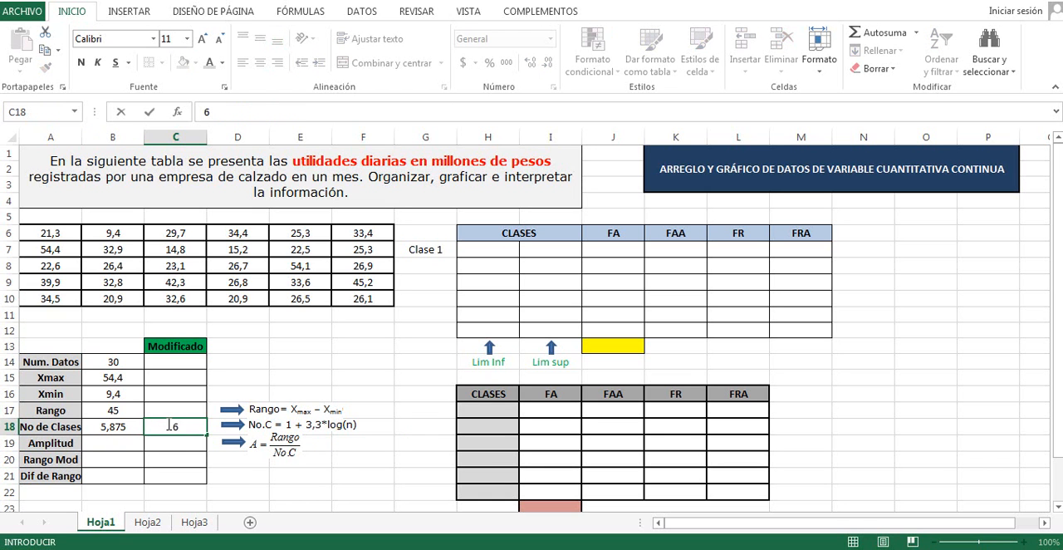
key("Return")
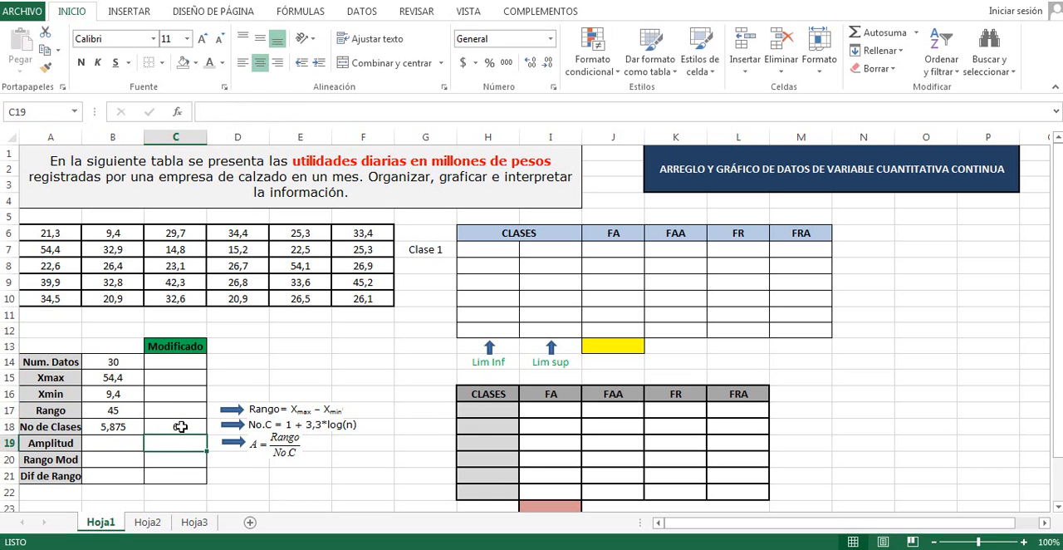
Calculate the Amplitud in cell B19 by dividing the Rango by the modified number of classes with =B17/C18
left_click(118, 445)
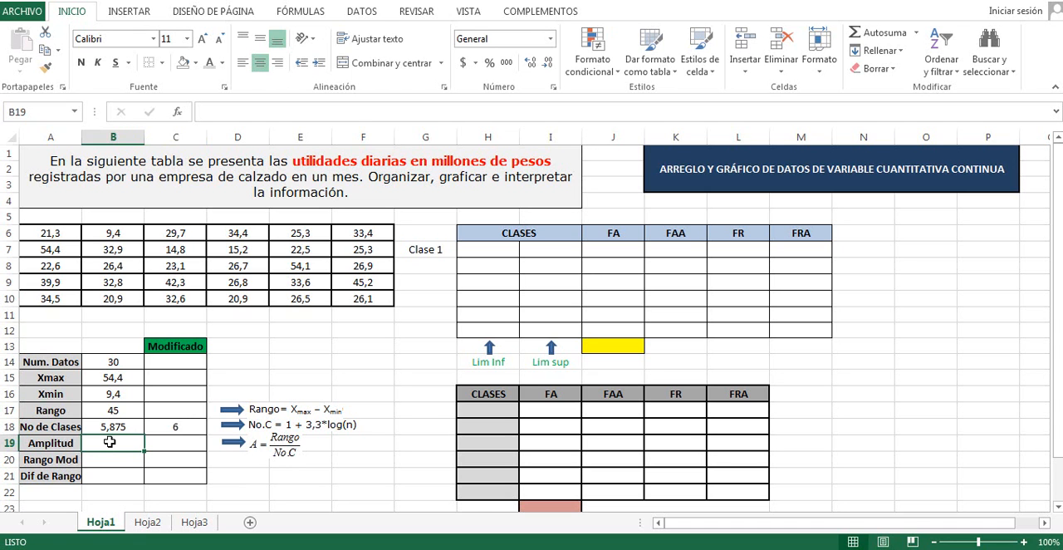
type("=")
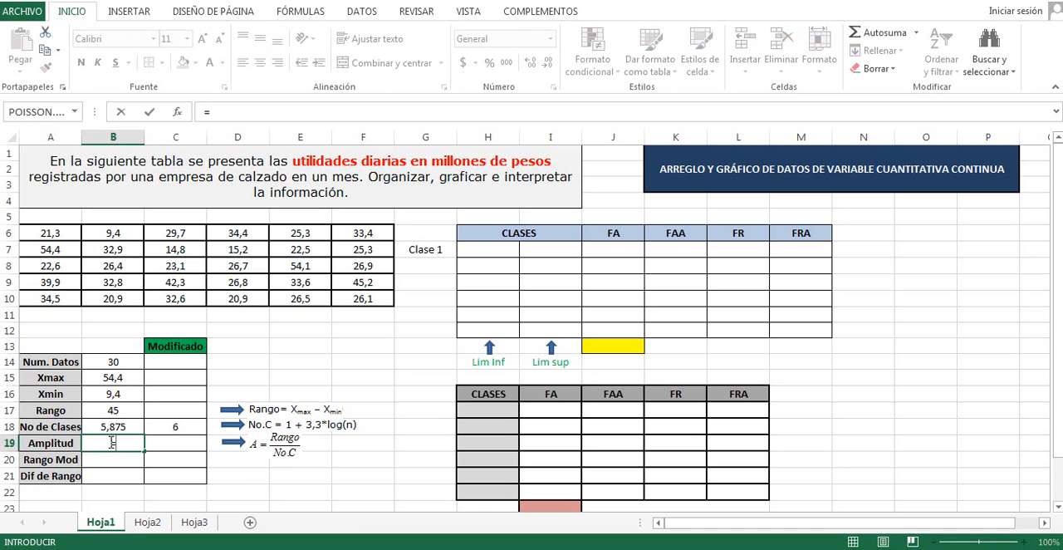
left_click(116, 409)
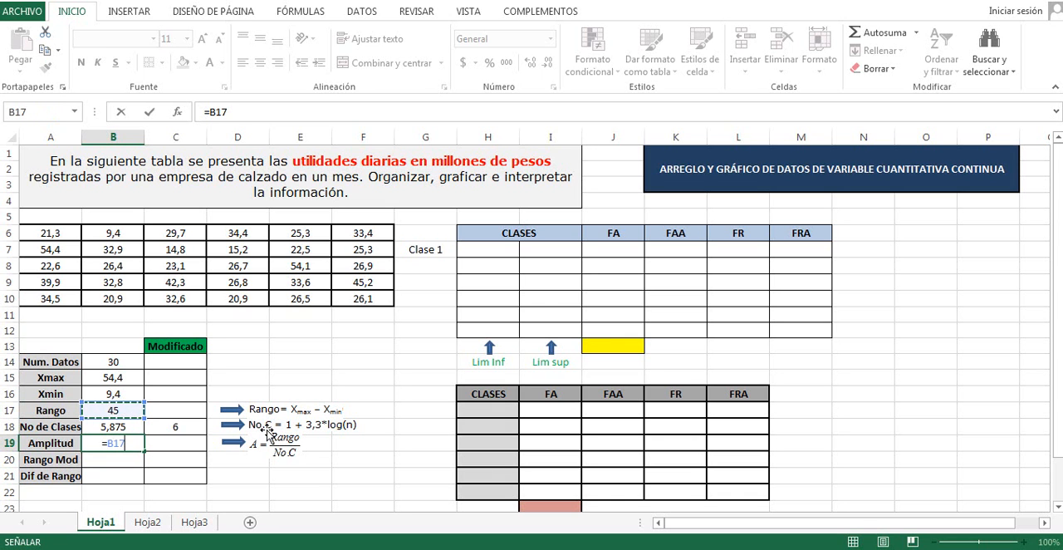
type("/")
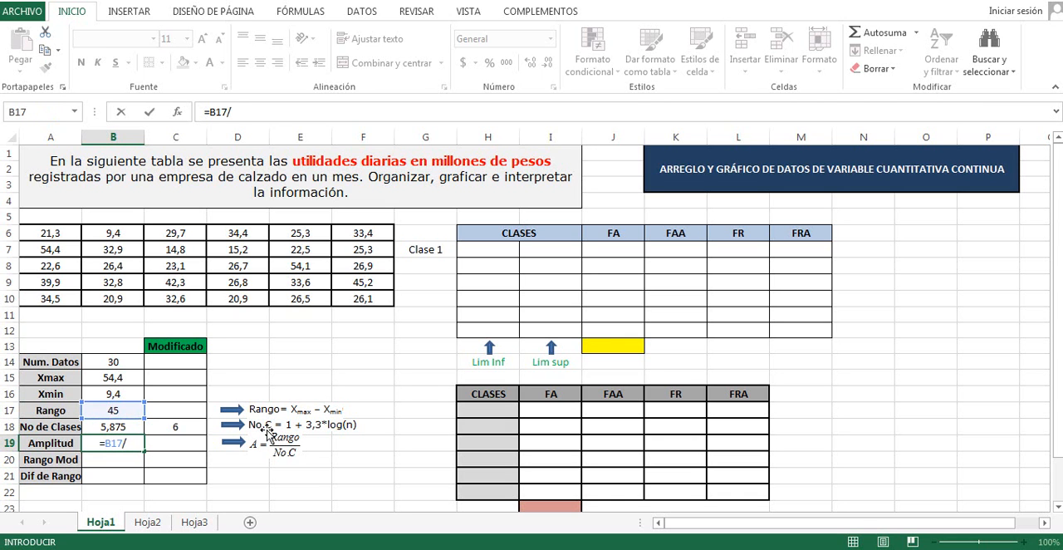
left_click(181, 427)
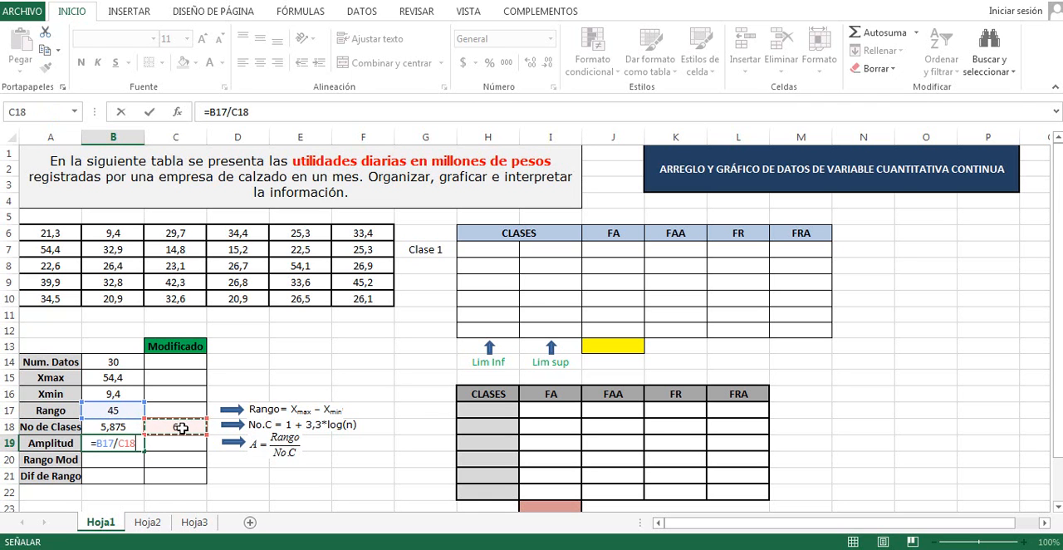
key("Return")
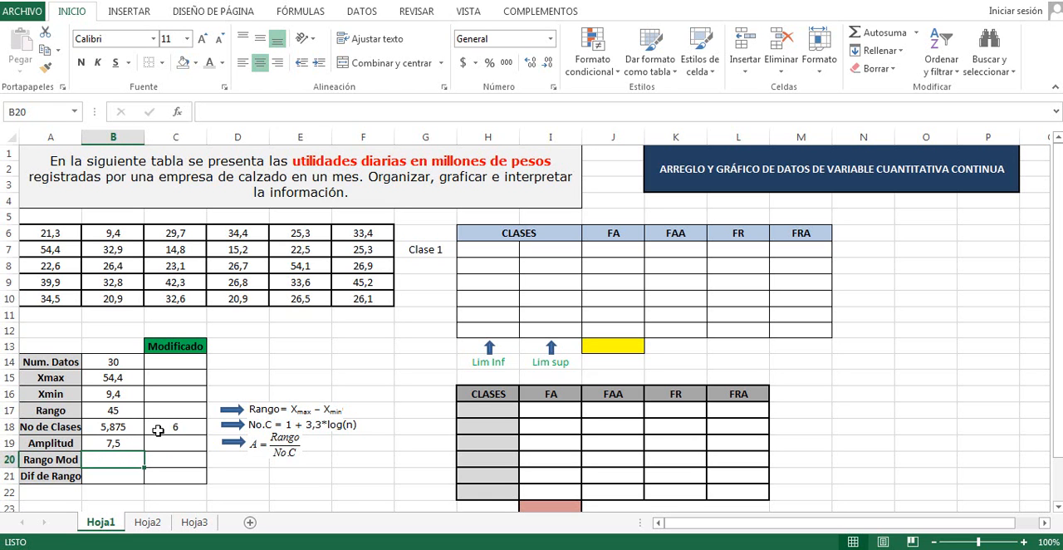
Calculate Rango Mod in cell C20 by multiplying the modified number of classes by the Amplitud with =C18*B19
left_click(167, 462)
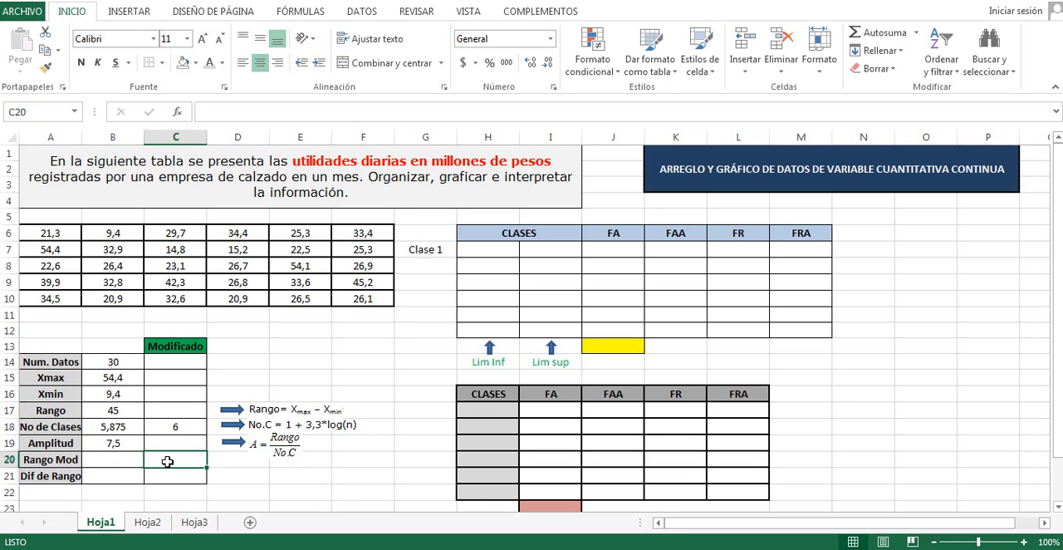
type("=")
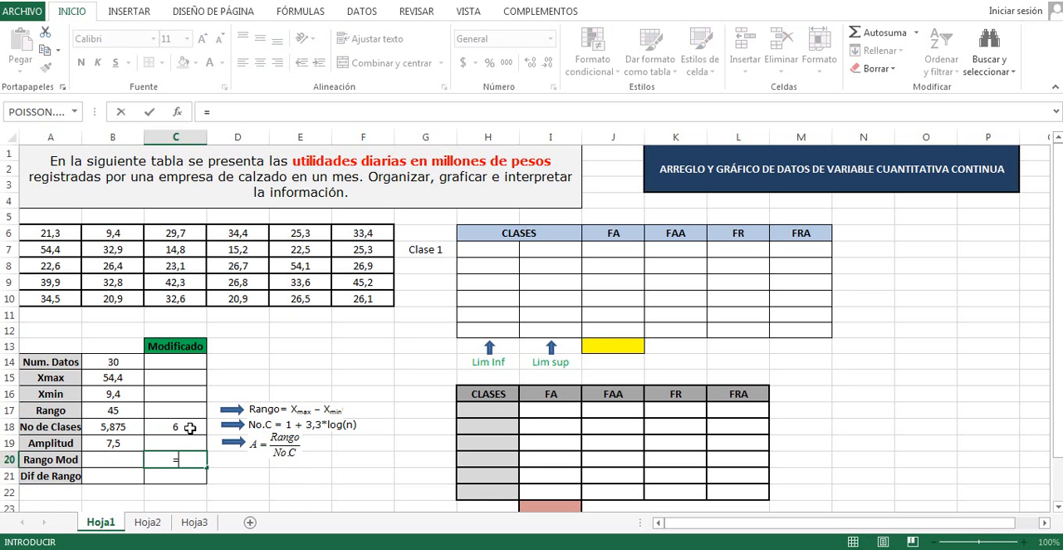
left_click(181, 427)
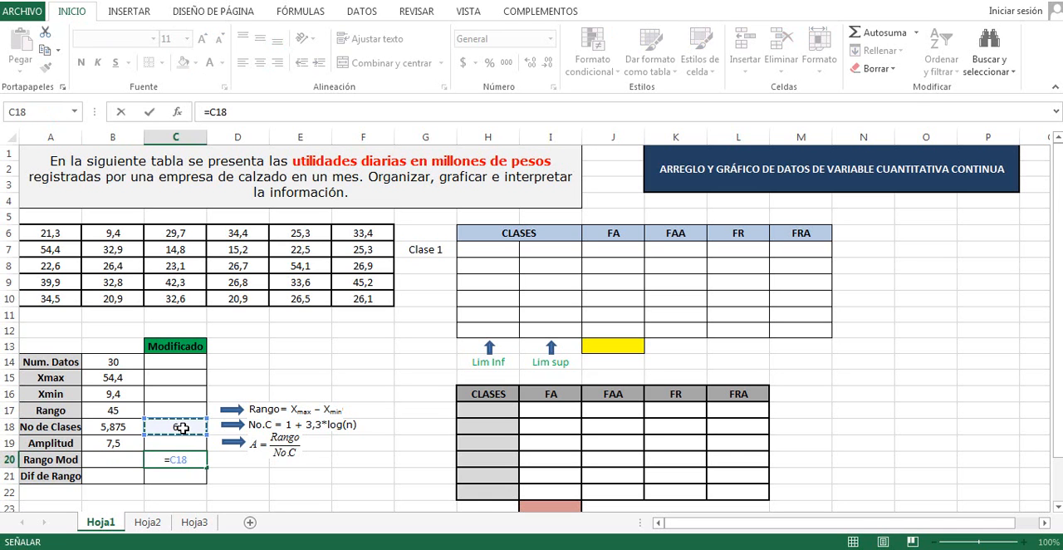
key("Up")
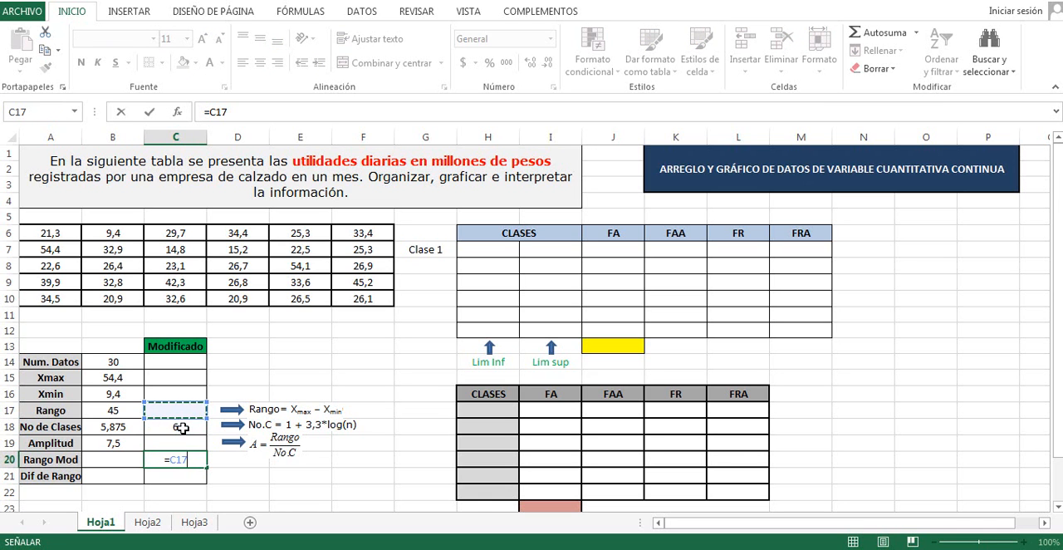
key("Down")
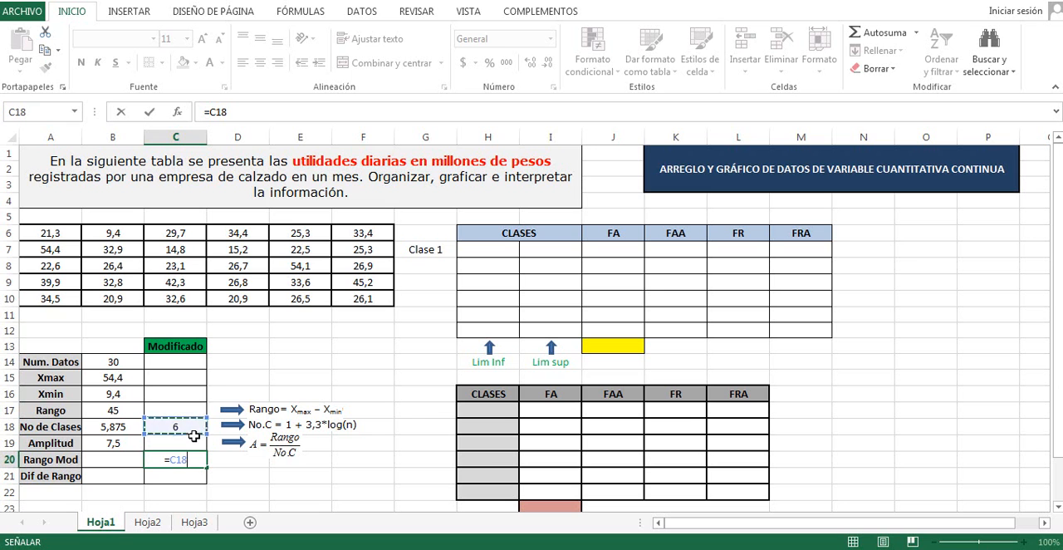
type("*")
left_click(119, 444)
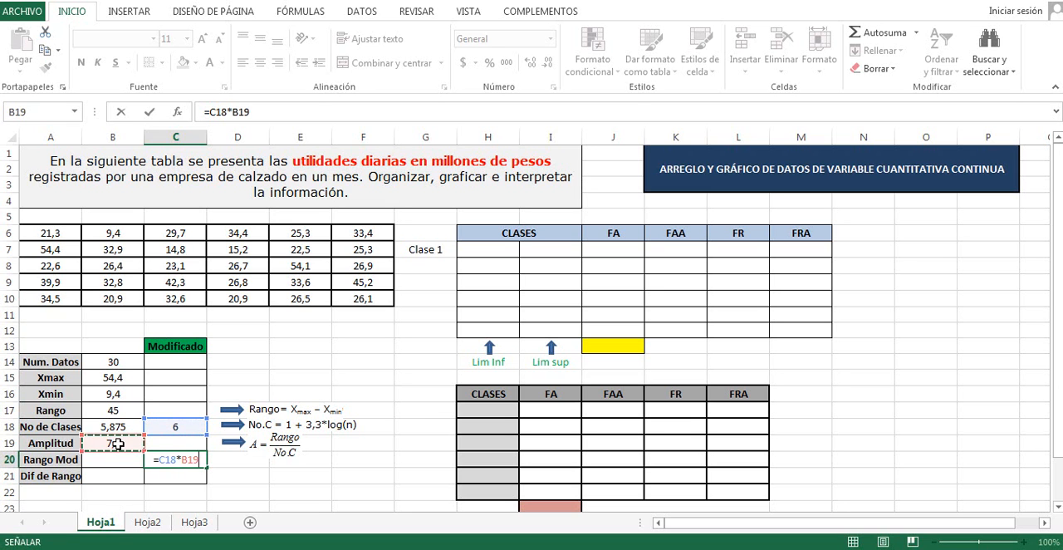
key("Return")
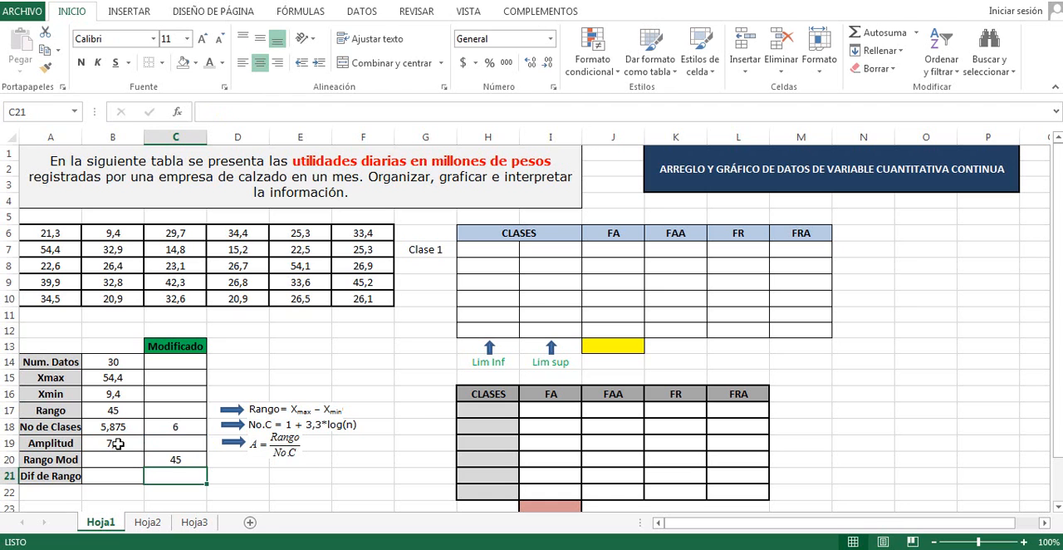
left_click(188, 460)
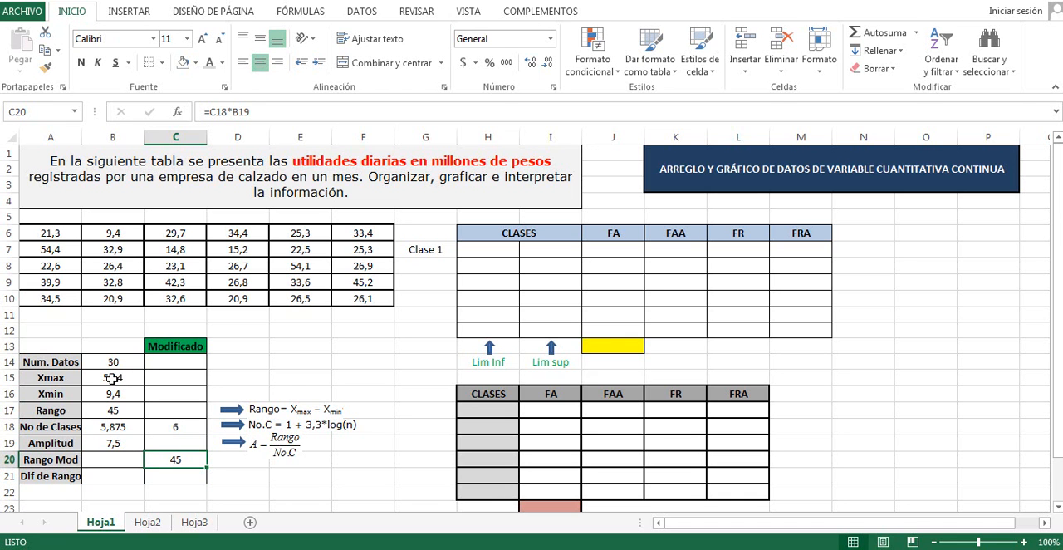
Extend the class labels from Clase 1 to Clase 6 over G7:G12 and link Clase 1's lower limit in H7 to Xmin with =B16
left_click(427, 256)
left_click_drag(457, 258, 459, 337)
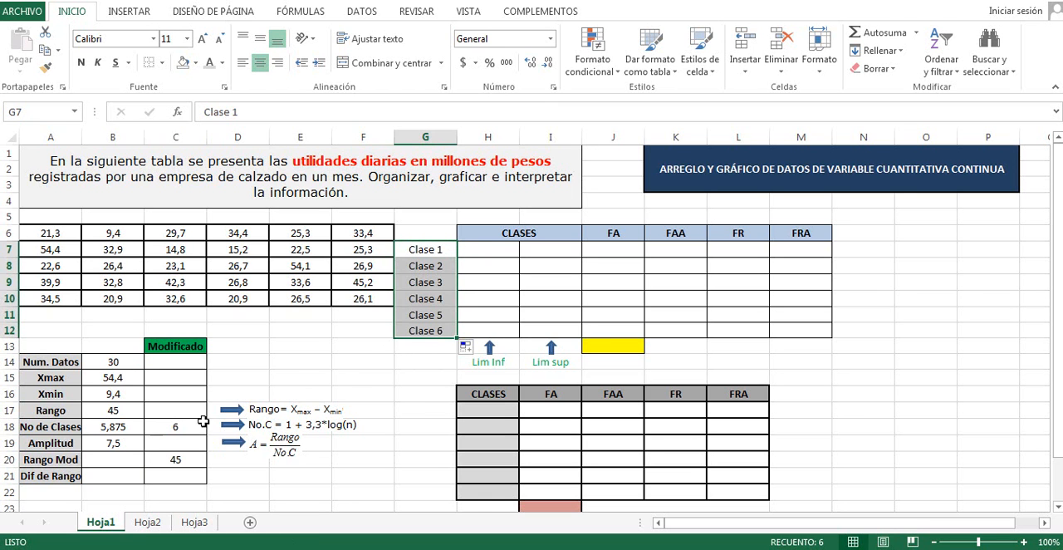
left_click(494, 254)
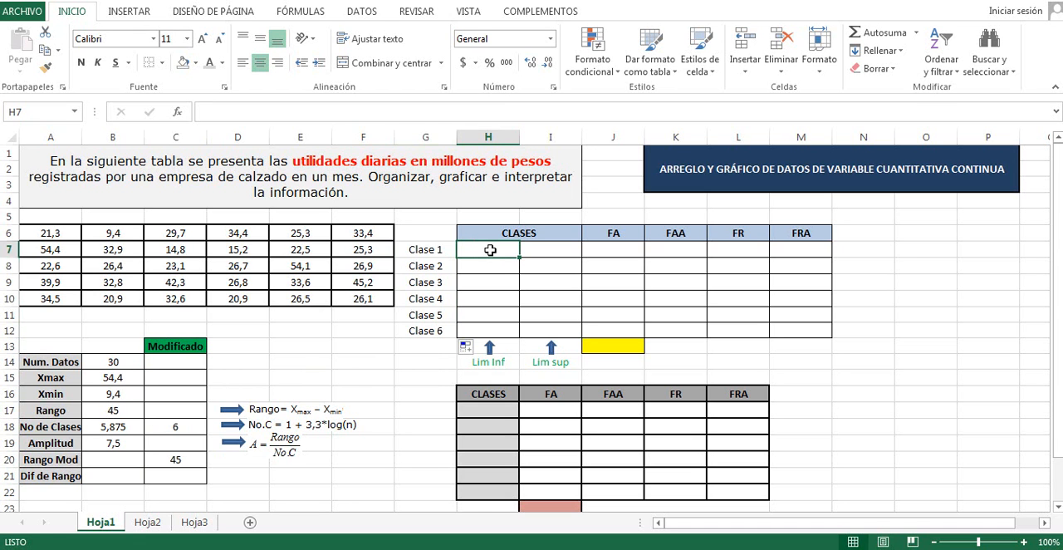
type("=")
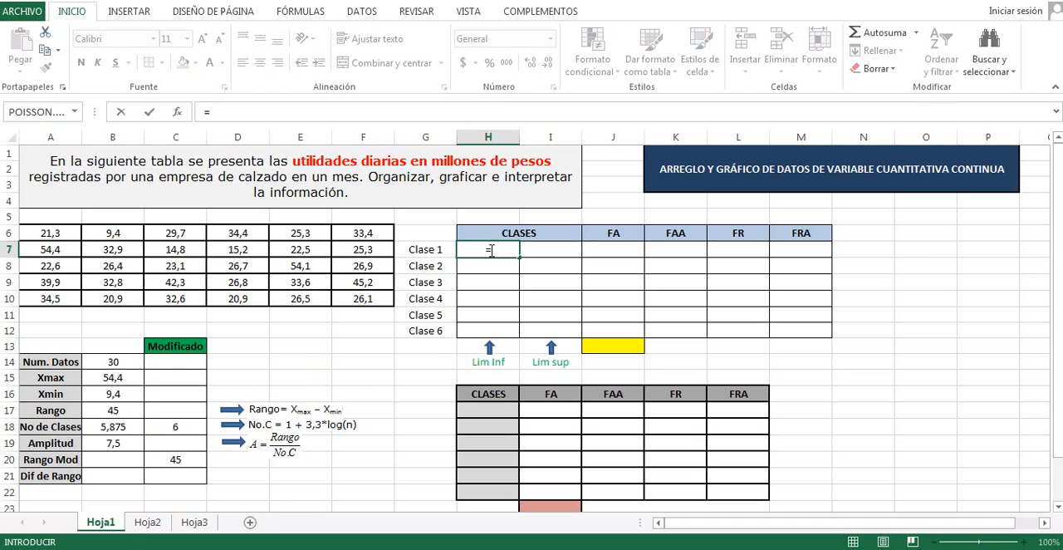
left_click(113, 392)
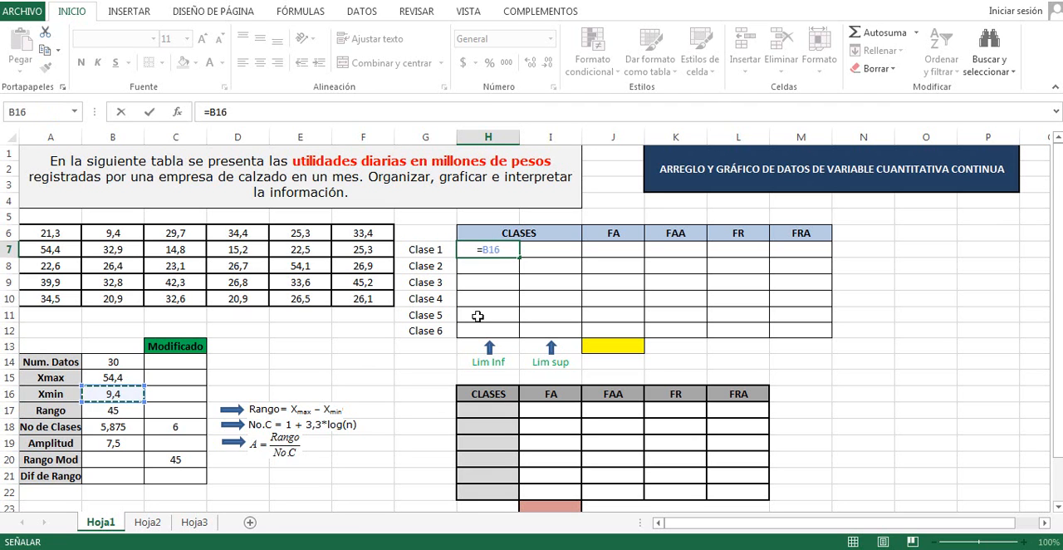
key("Return")
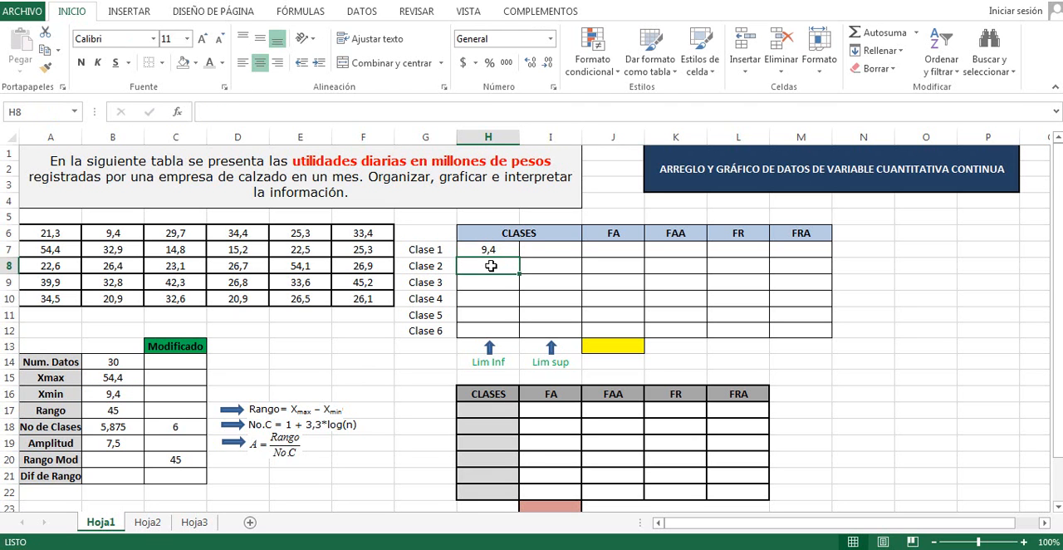
Calculate Clase 1's upper limit in cell I7 with the formula =H7+$B$19, keeping the Amplitud reference absolute
left_click(568, 247)
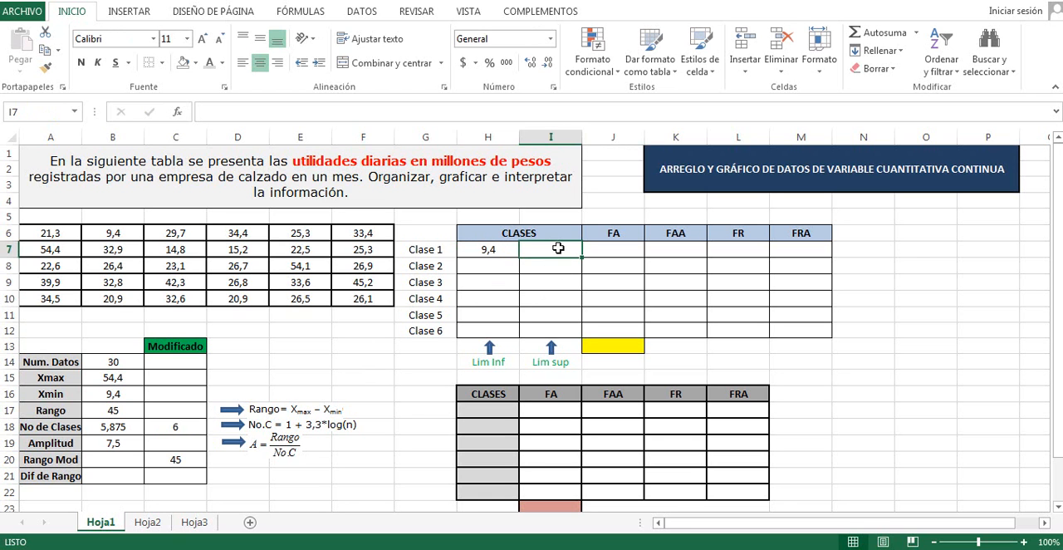
type("=")
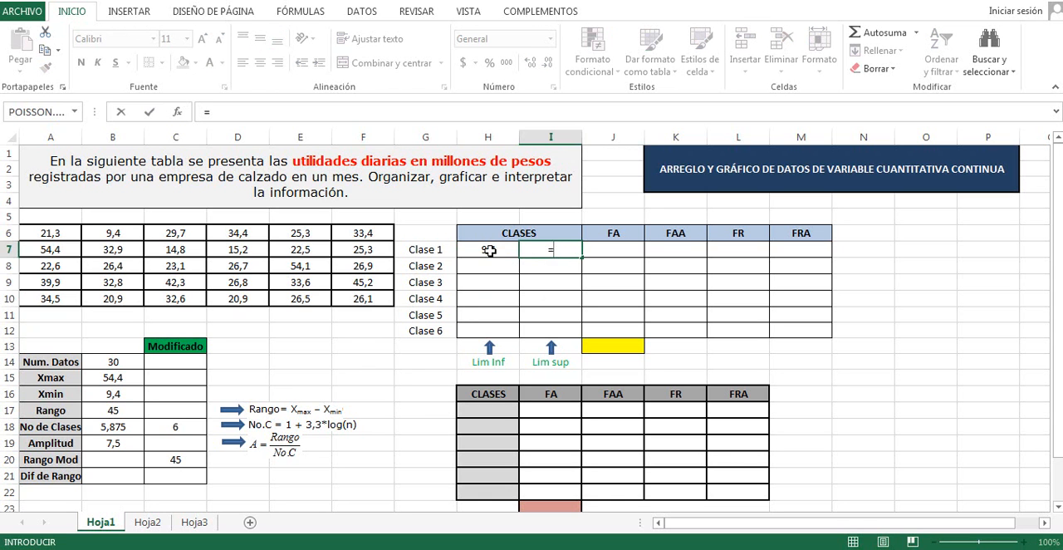
left_click(488, 250)
type("+")
left_click(113, 442)
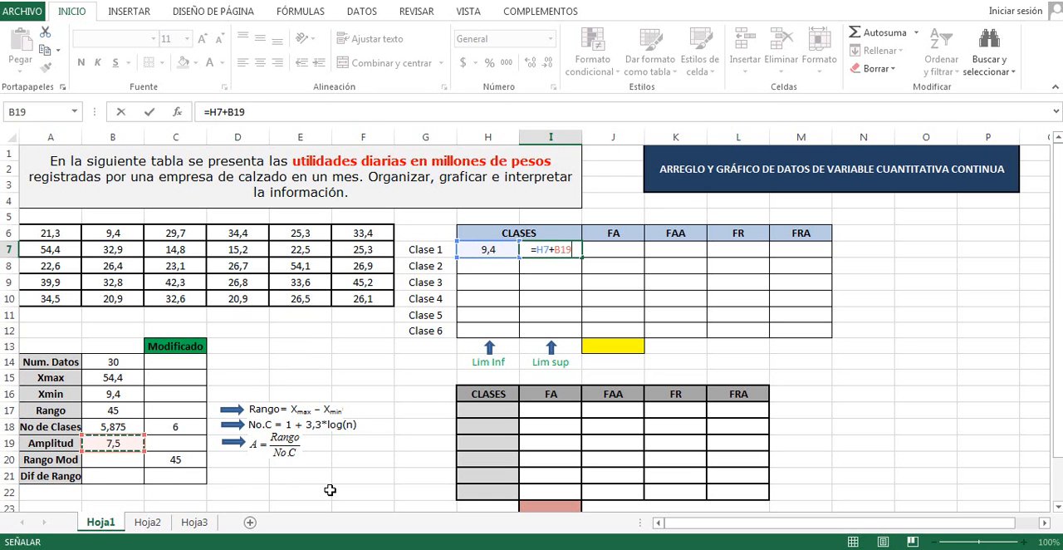
key("F4")
key("Return")
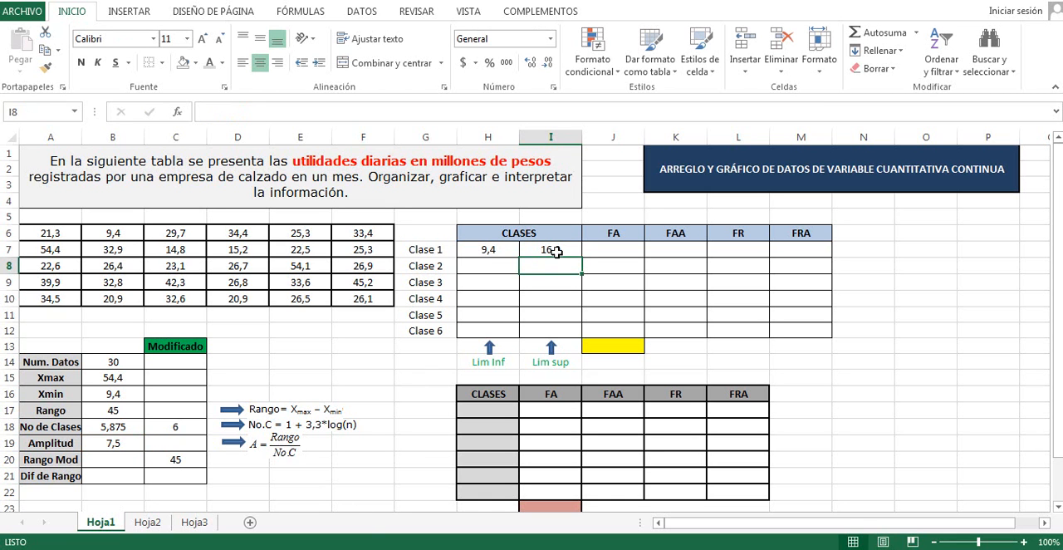
Link Clase 2's lower limit in cell H8 to Clase 1's upper limit with the formula =I7
left_click(495, 263)
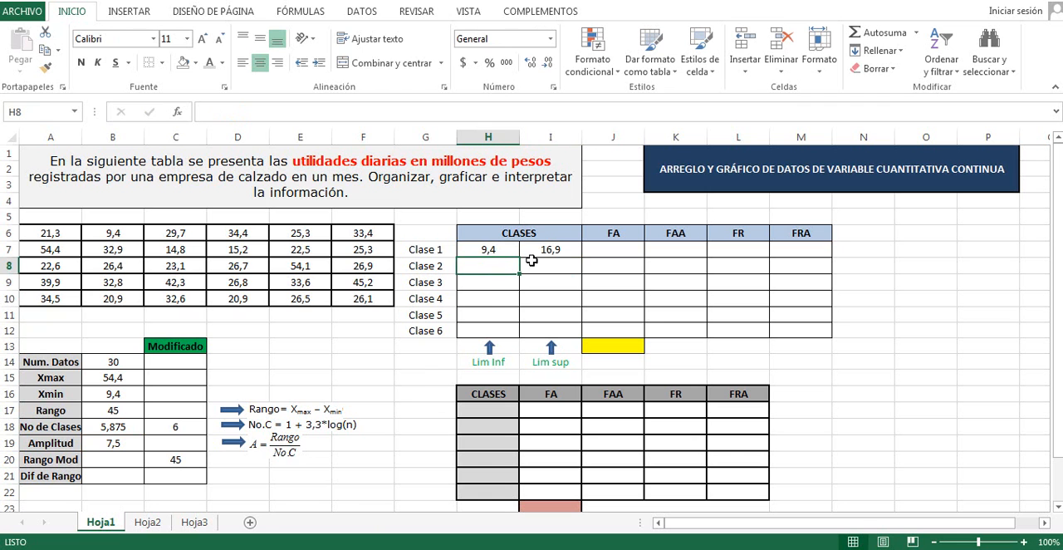
type("=")
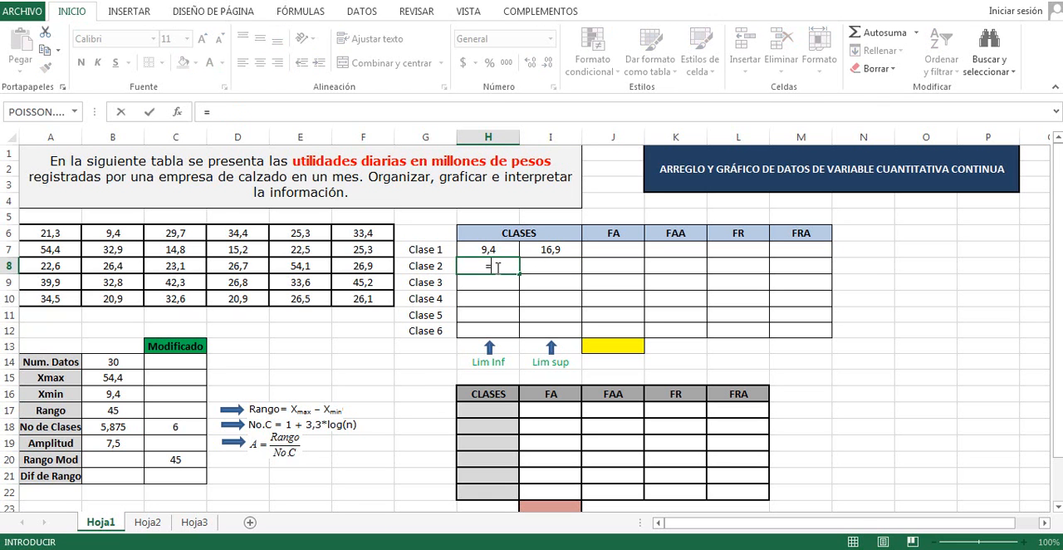
left_click(550, 249)
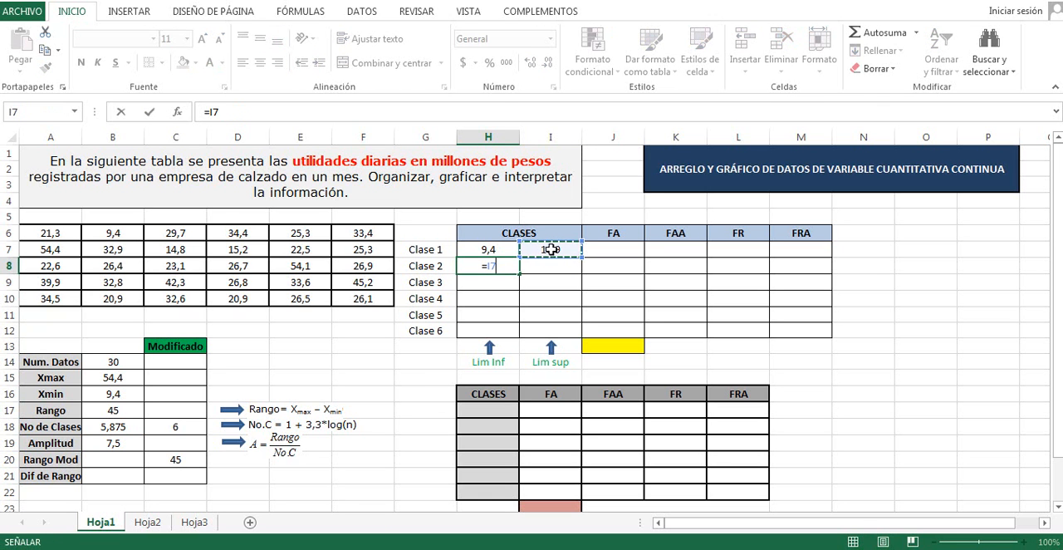
key("Return")
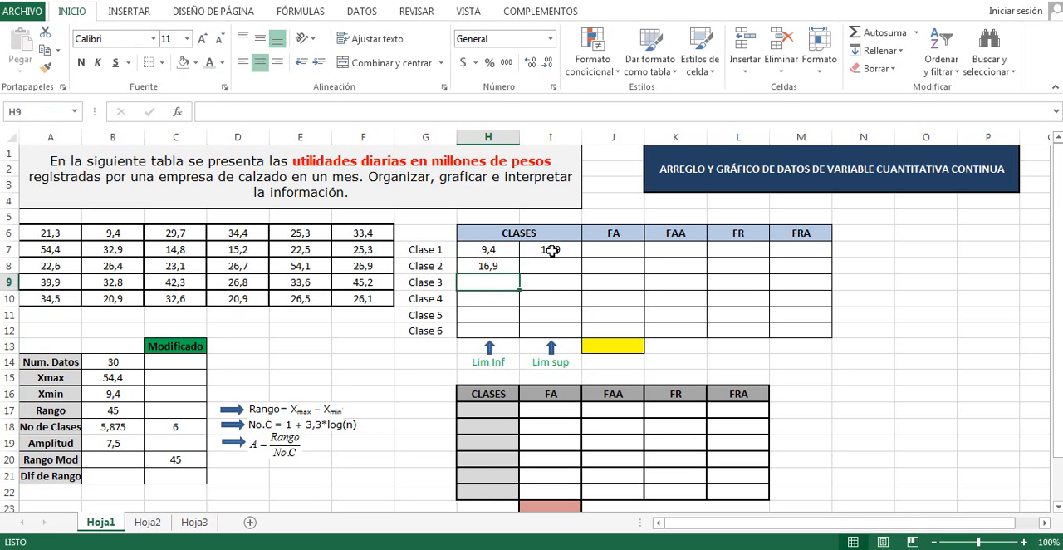
Copy the upper-limit formula from I7 down to I12 and the lower-limit formula from H8 down to H12
left_click(562, 249)
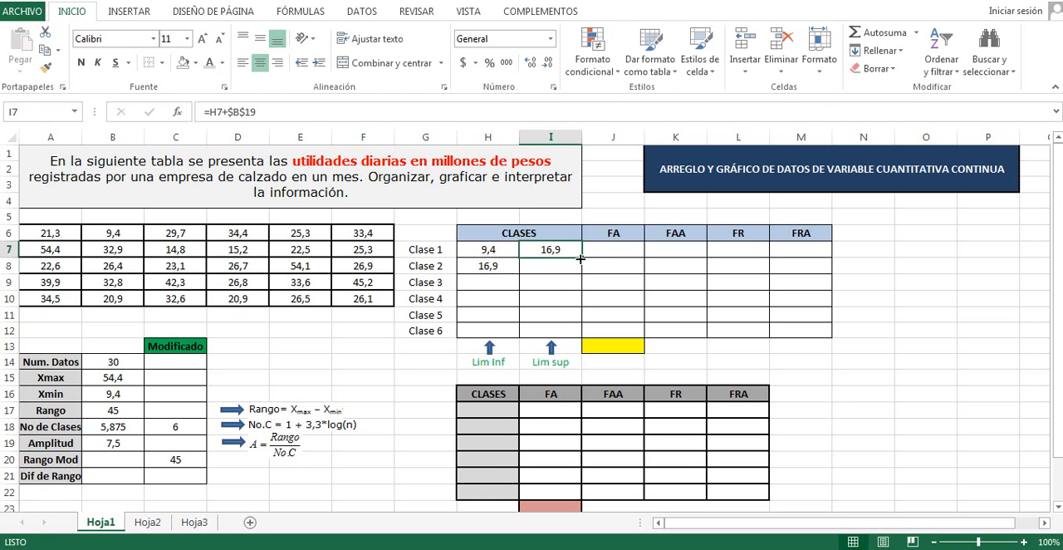
left_click_drag(582, 257, 563, 334)
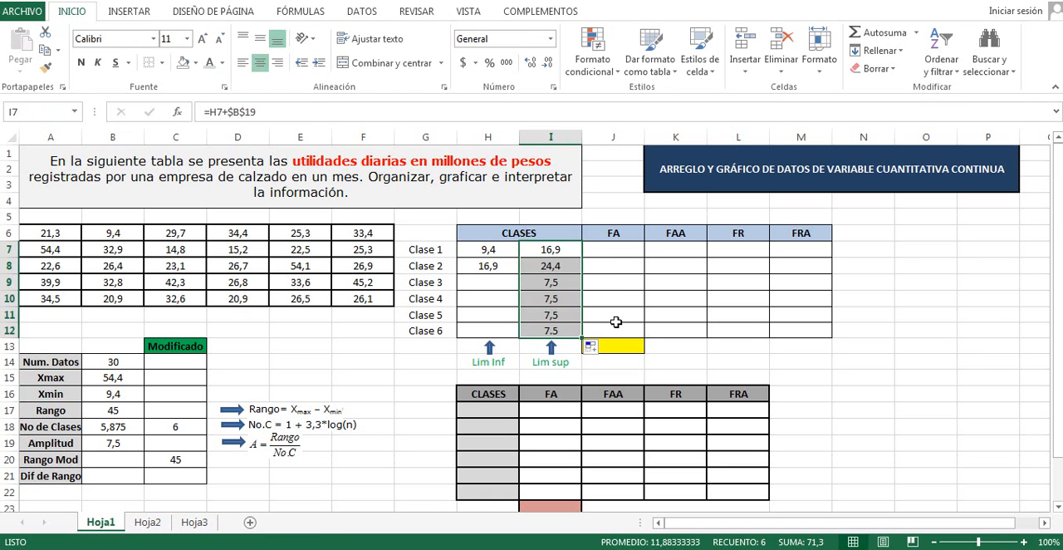
left_click(494, 266)
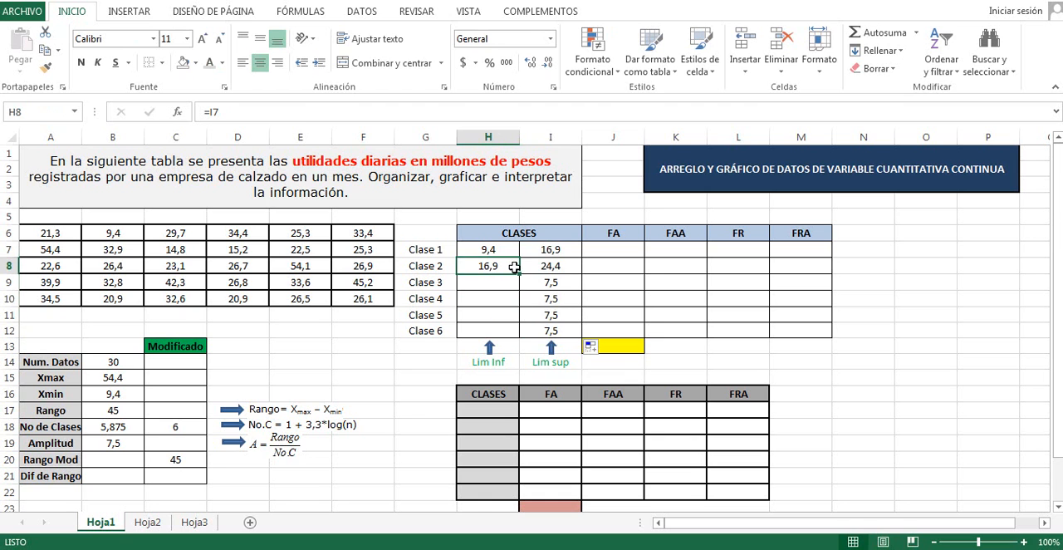
left_click_drag(519, 272, 517, 332)
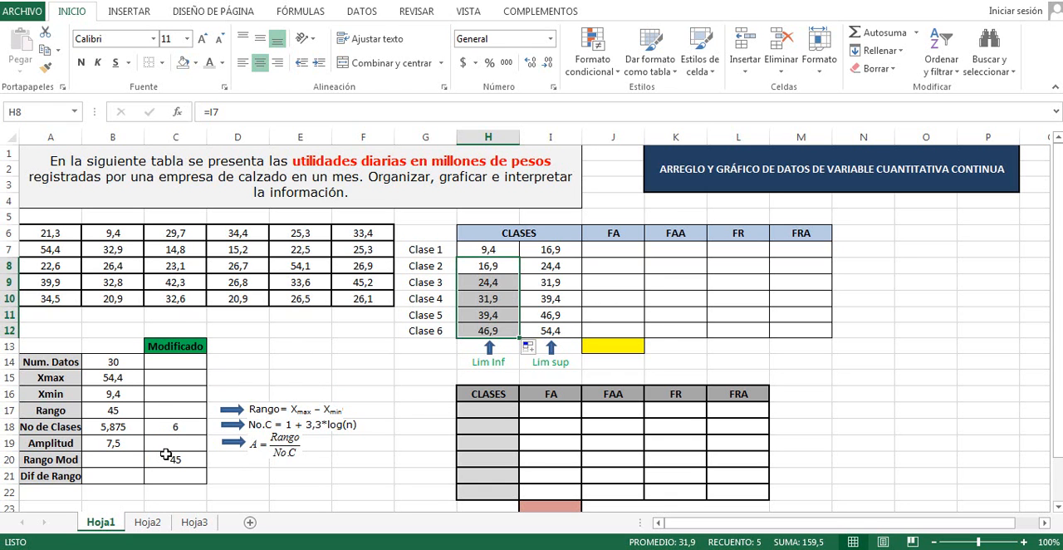
Calculate Clase 1's absolute frequency in cell J7 with the formula =FRECUENCIA(A6:F10;I7:I12)
left_click(625, 252)
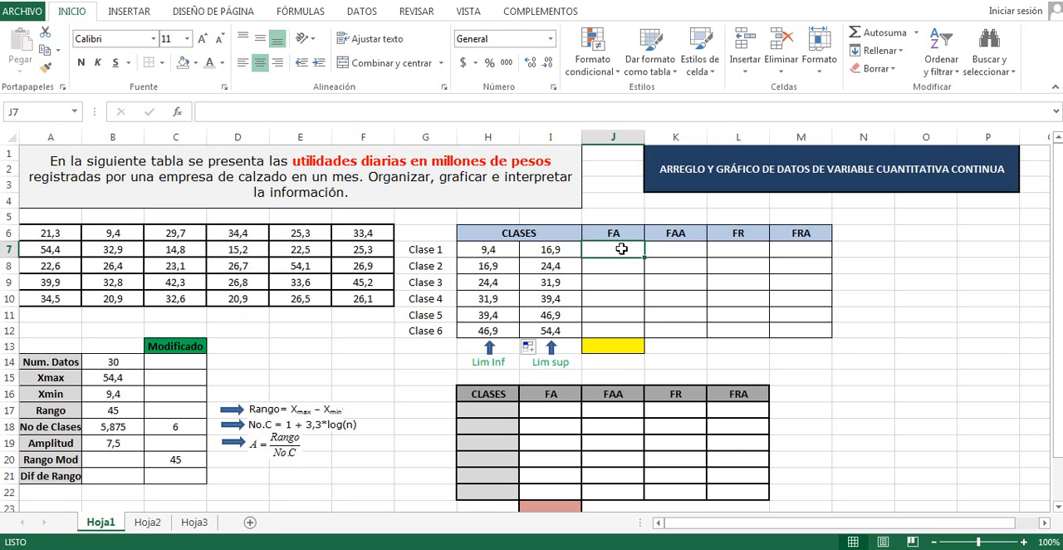
type("=")
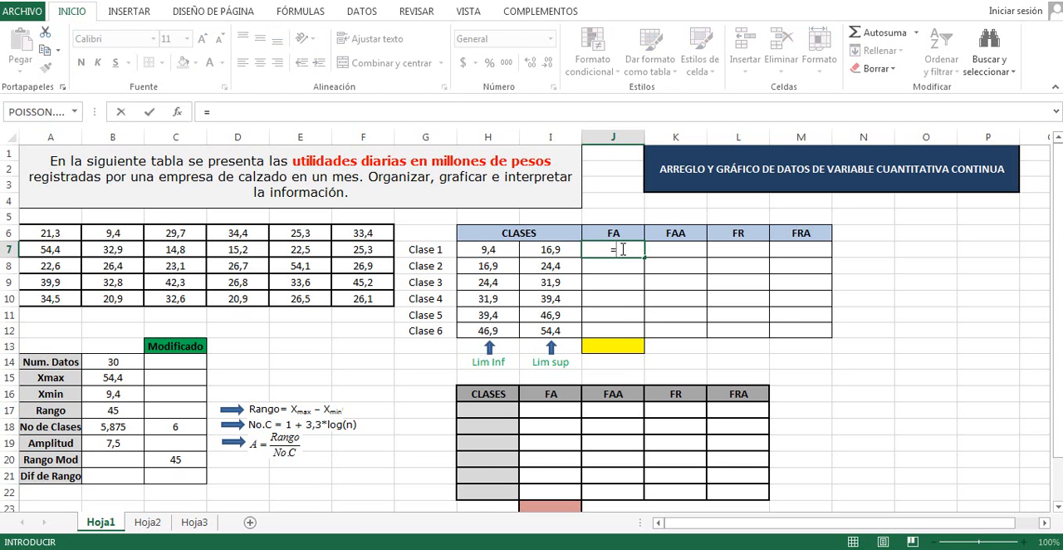
type("fre")
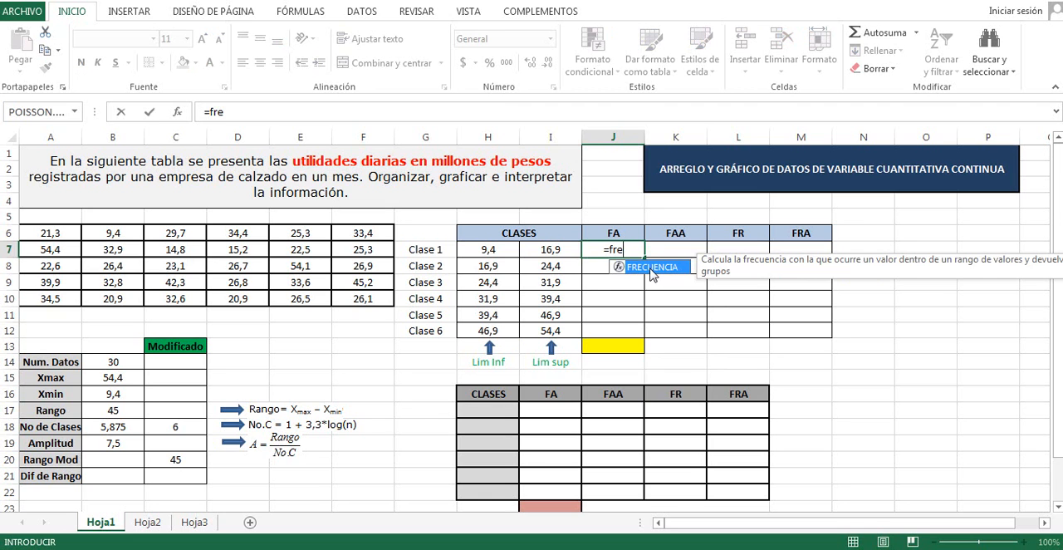
double_click(652, 268)
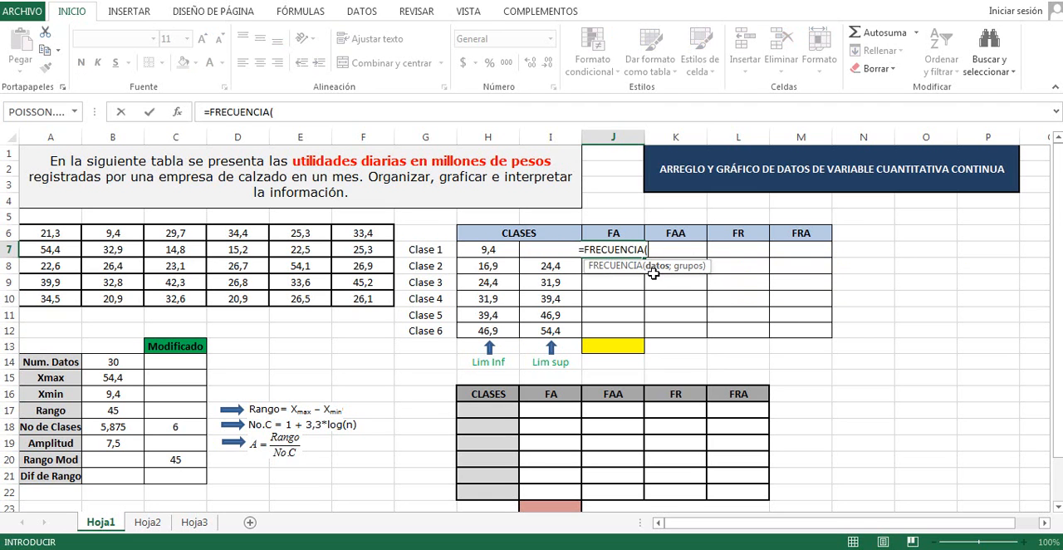
left_click_drag(41, 235, 355, 297)
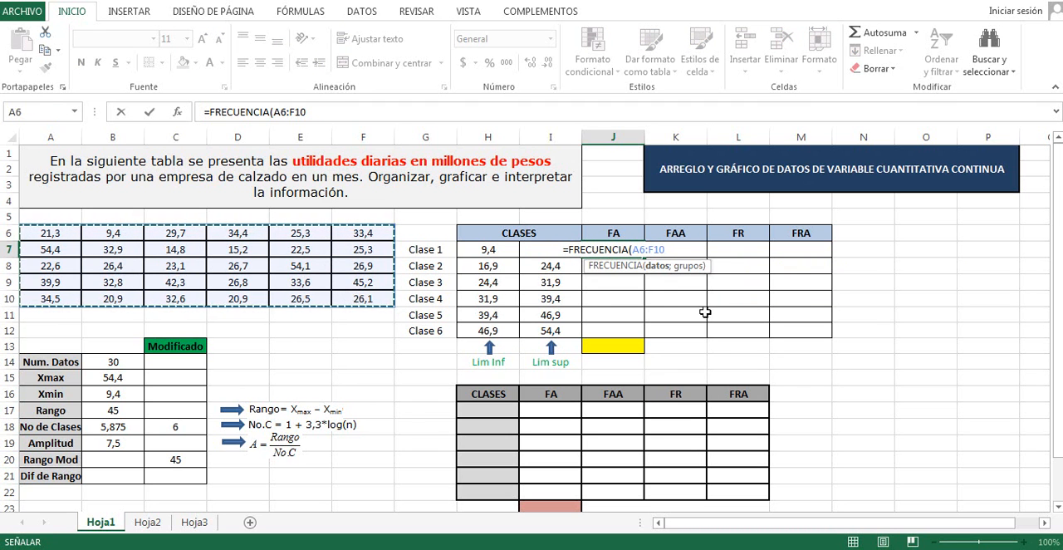
type(";")
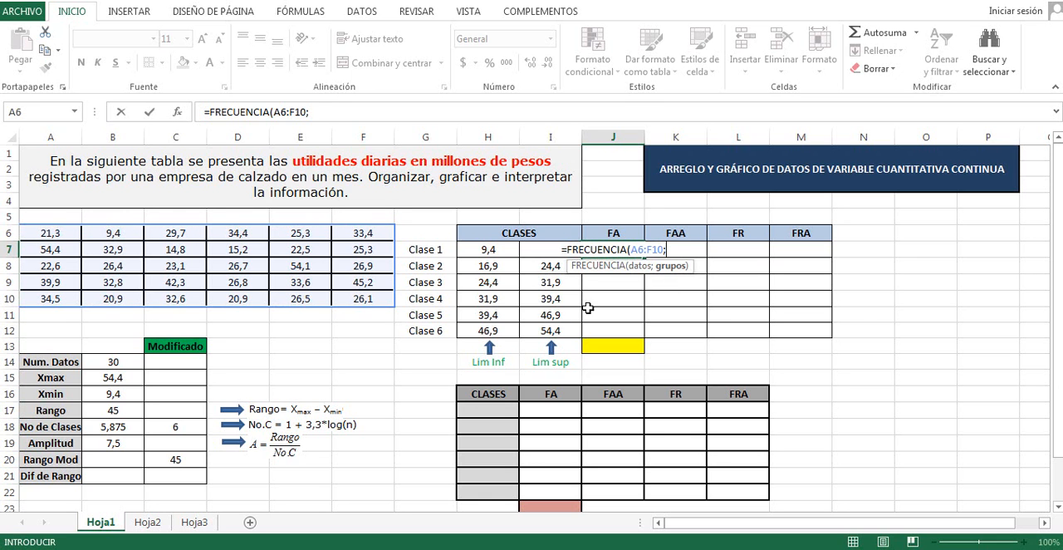
left_click_drag(552, 331, 552, 249)
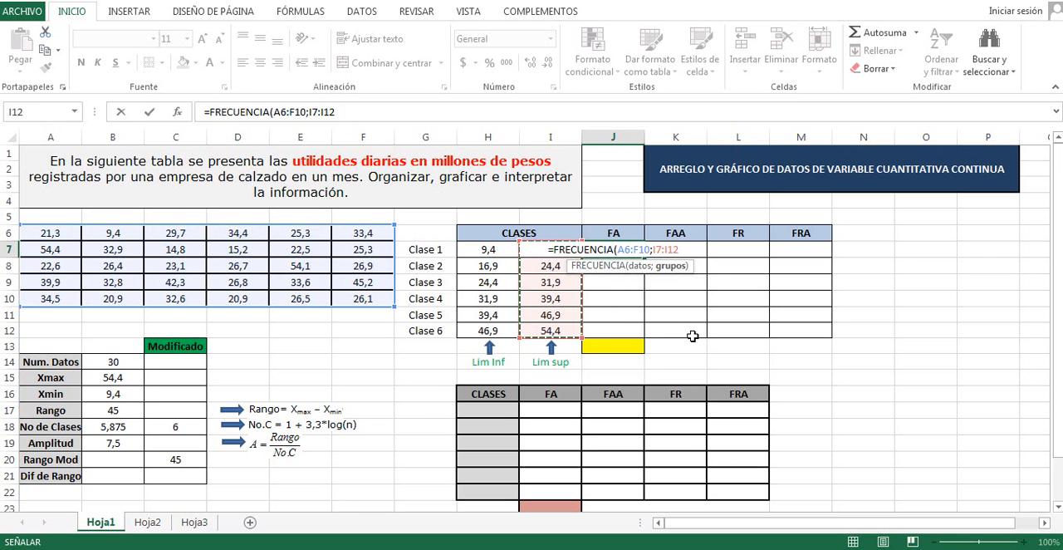
type(")")
key("Return")
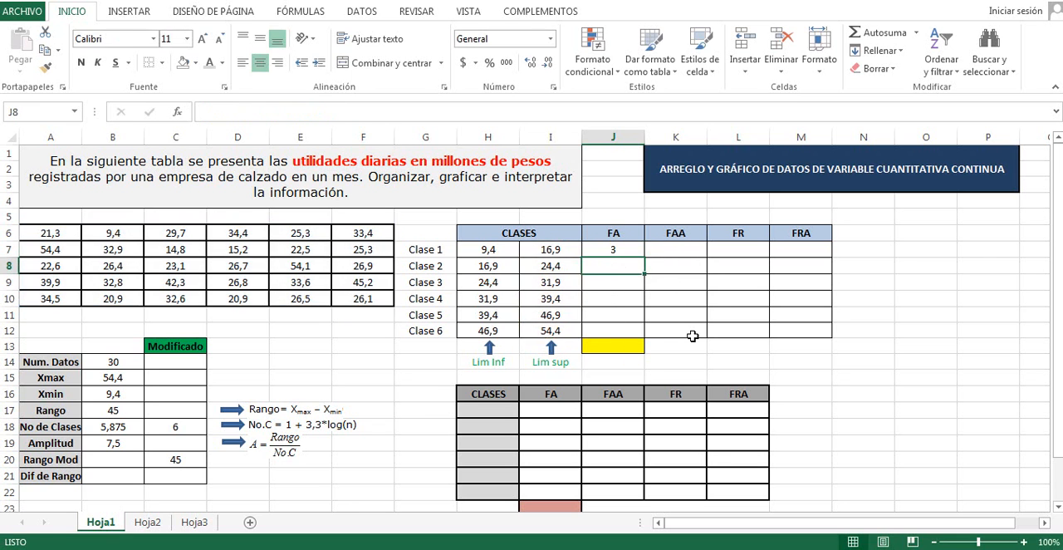
Copy the frequency formula from J7 down through J12
left_click(625, 252)
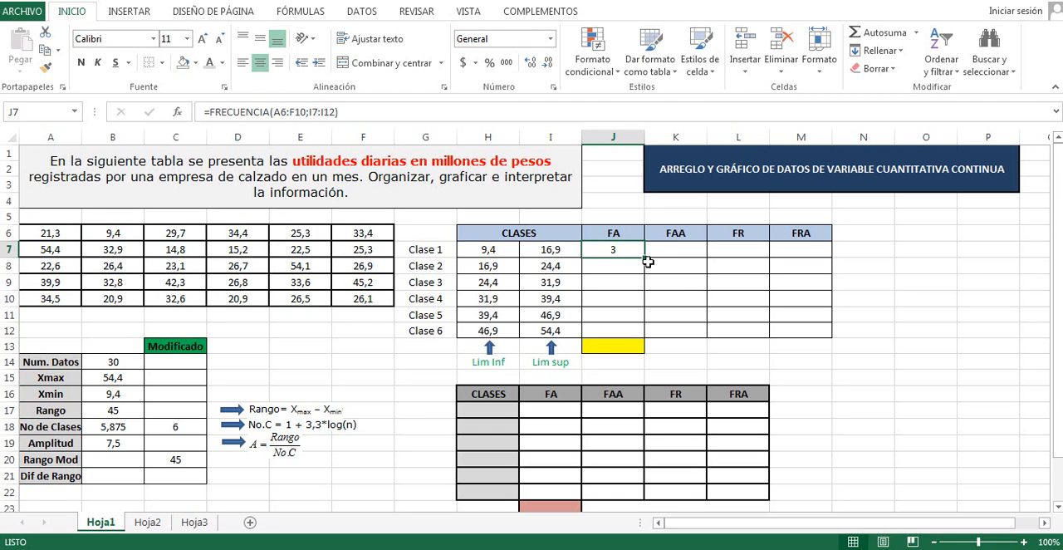
left_click_drag(645, 258, 644, 334)
left_click(868, 330)
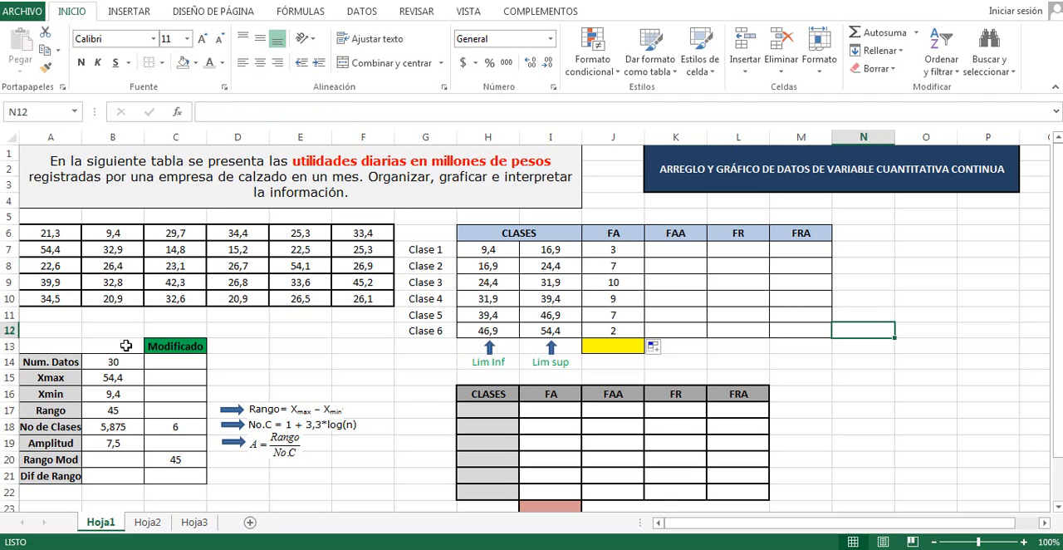
Total the FA column in the yellow cell J13 with =SUMA(J7:J12)
left_click(603, 344)
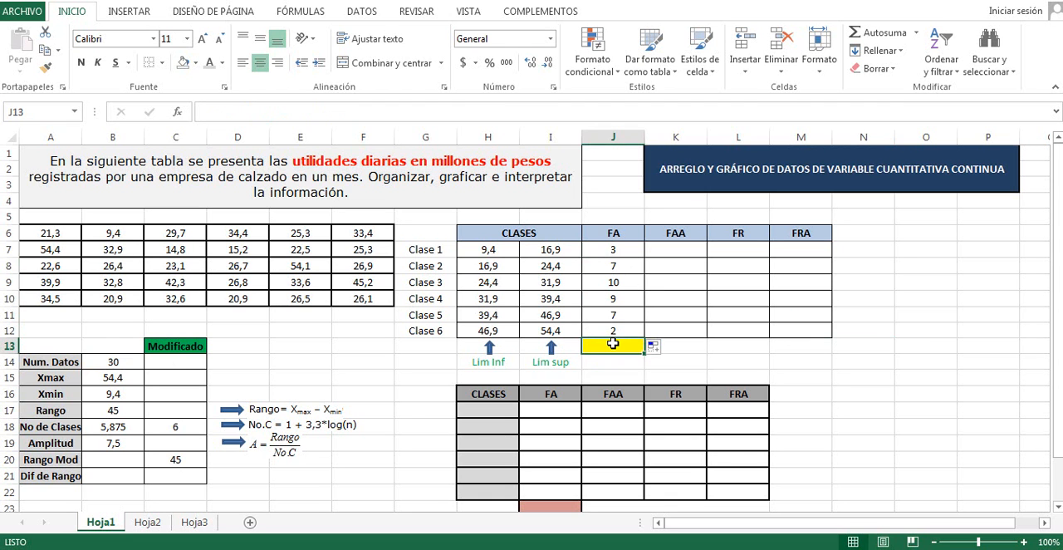
left_click(871, 38)
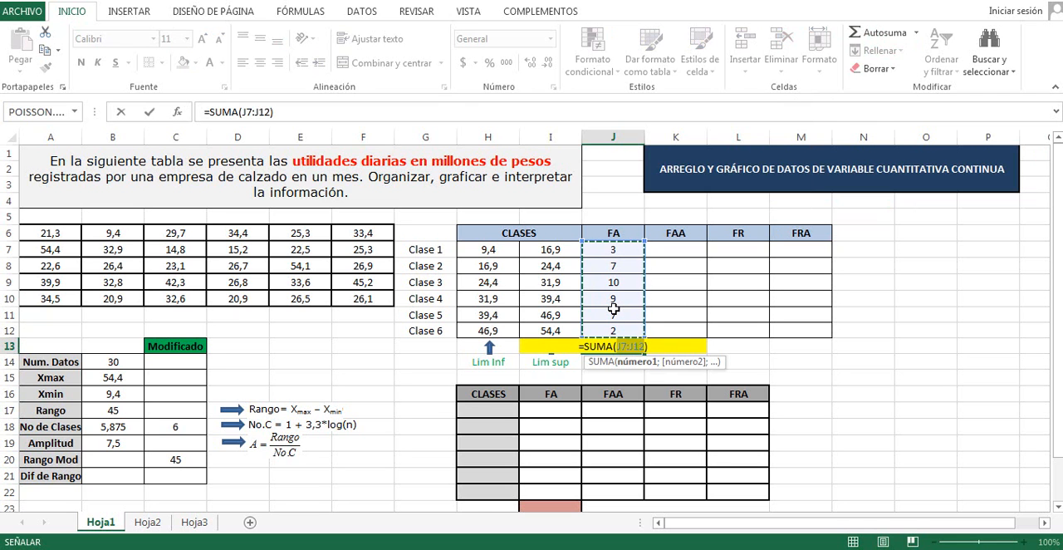
key("Return")
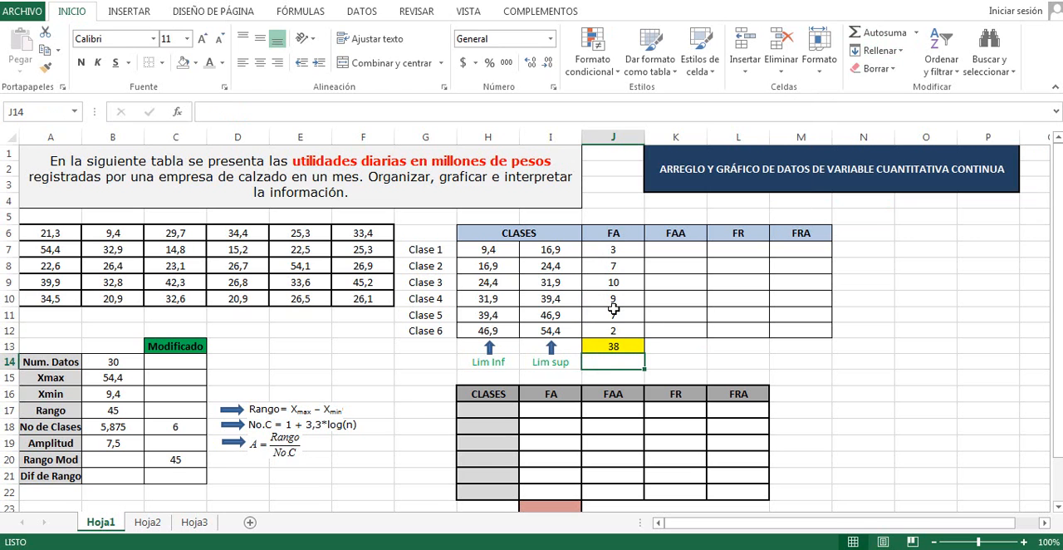
left_click(618, 347)
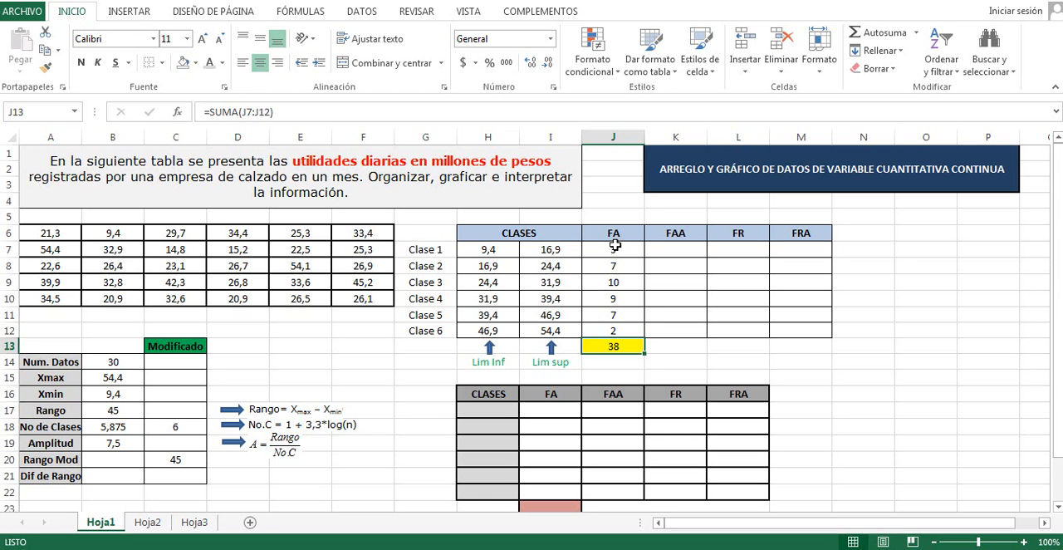
Convert J7:J12 into a single array formula, {=FRECUENCIA(A6:F10;I7:I12)}, covering the absolute frequencies of all six classes
left_click(614, 249)
left_click_drag(614, 249, 612, 330)
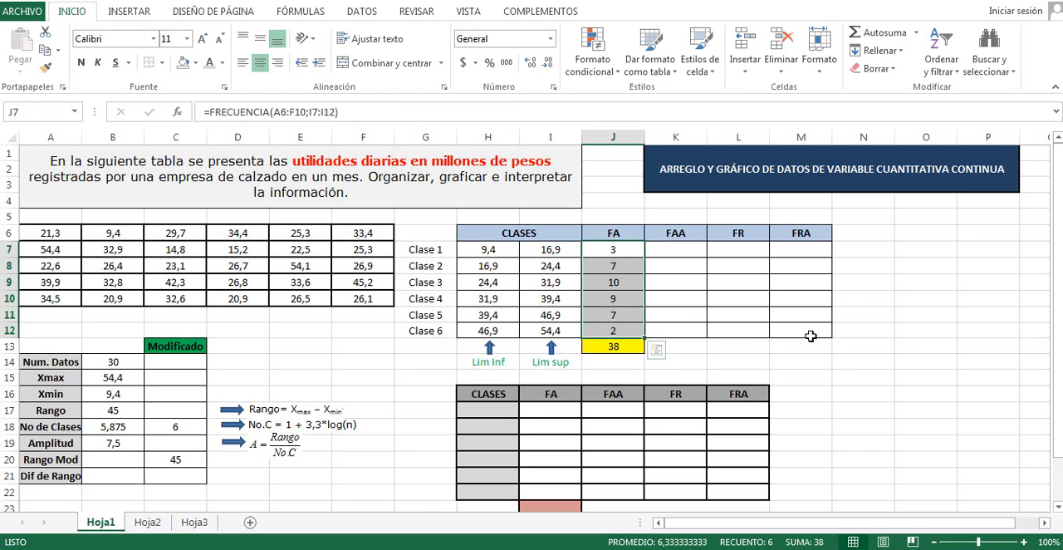
key("F2")
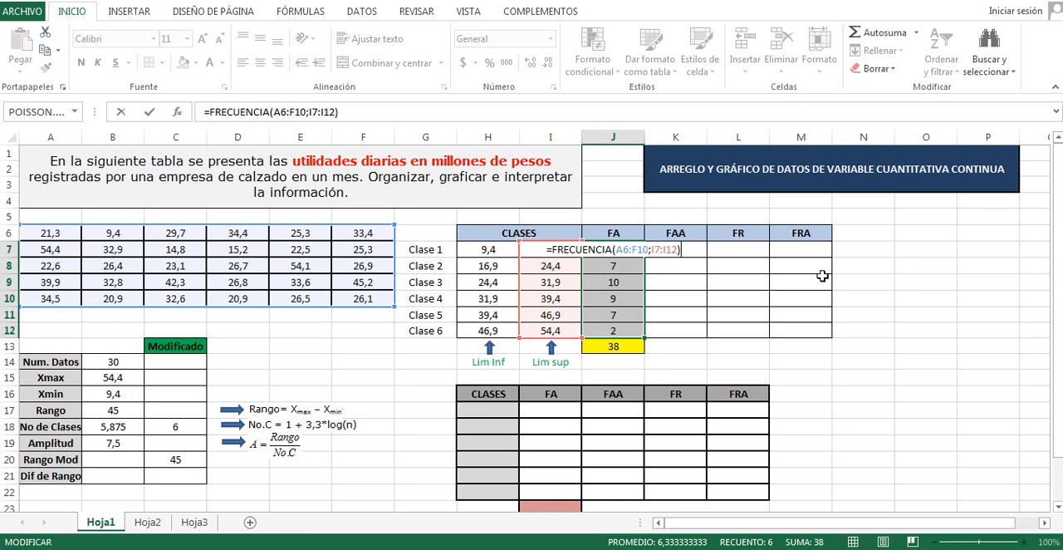
key("ctrl+shift+Return")
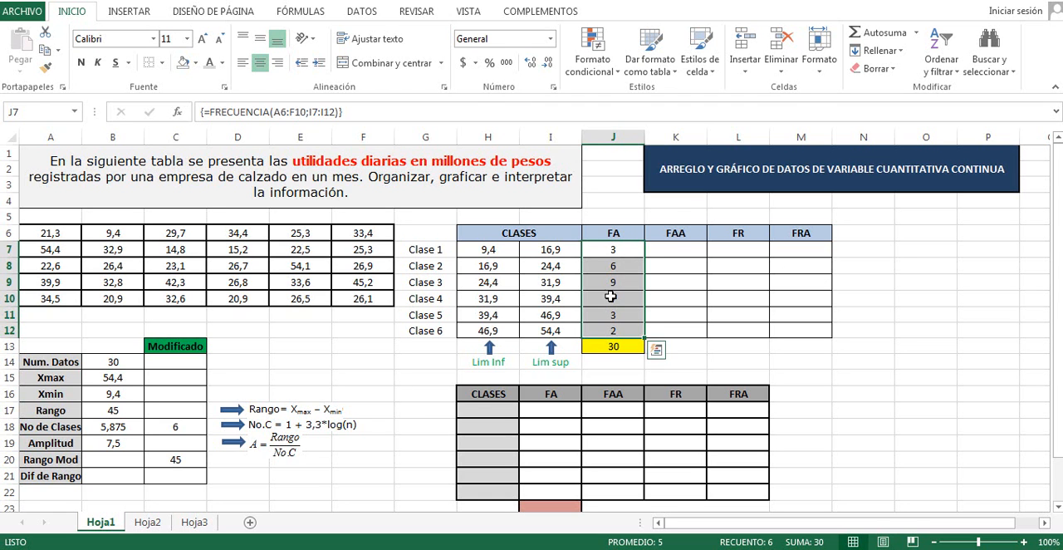
left_click(767, 321)
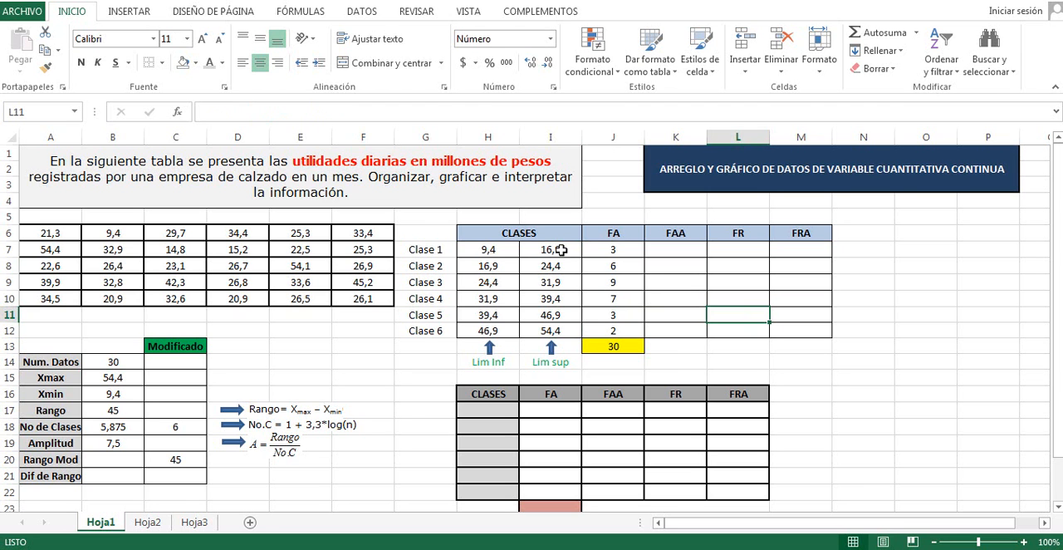
left_click(636, 283)
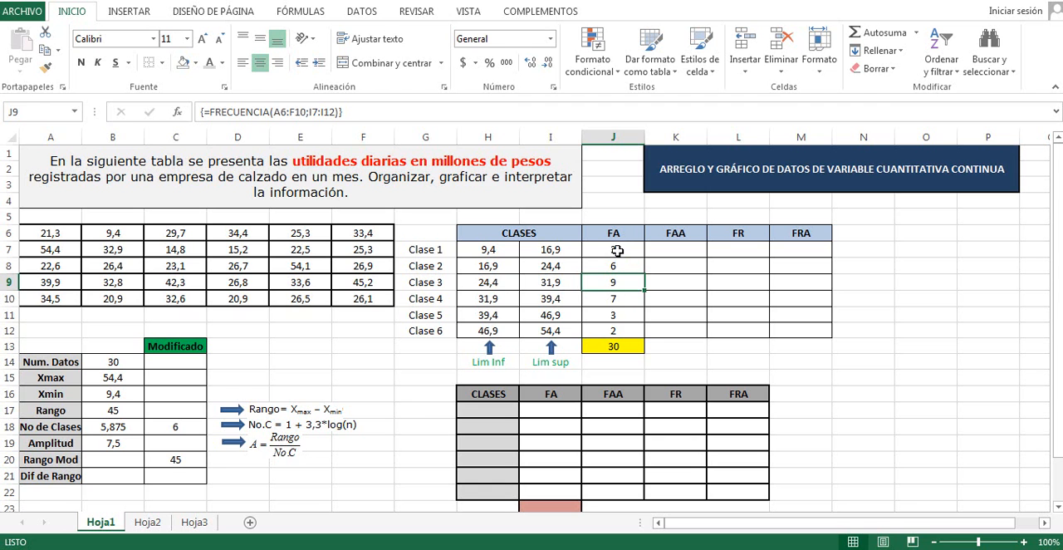
Calculate Clase 1's relative frequency in cell L7 with the formula =J7/$J$13, keeping the FA total absolute
left_click(733, 248)
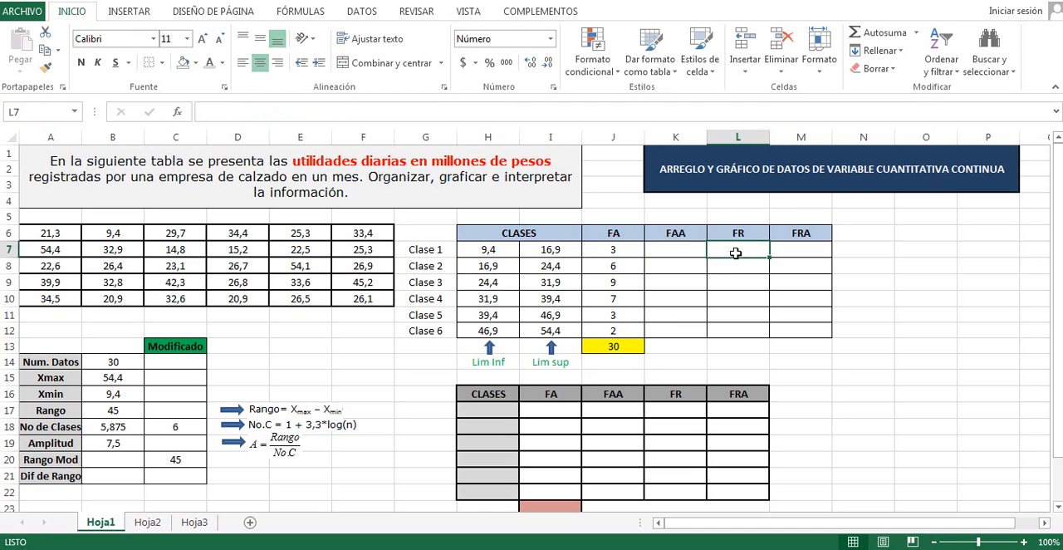
type("=")
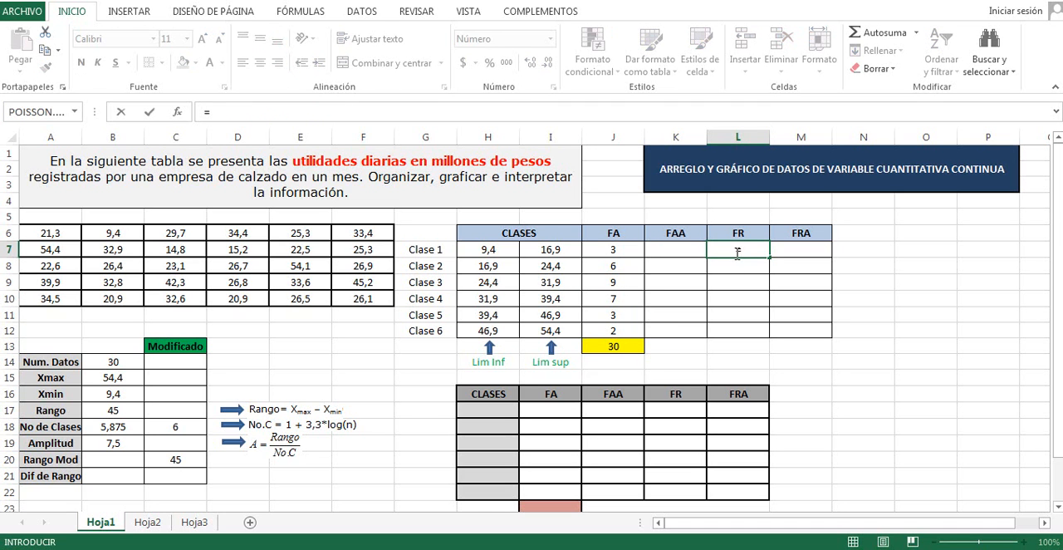
left_click(615, 248)
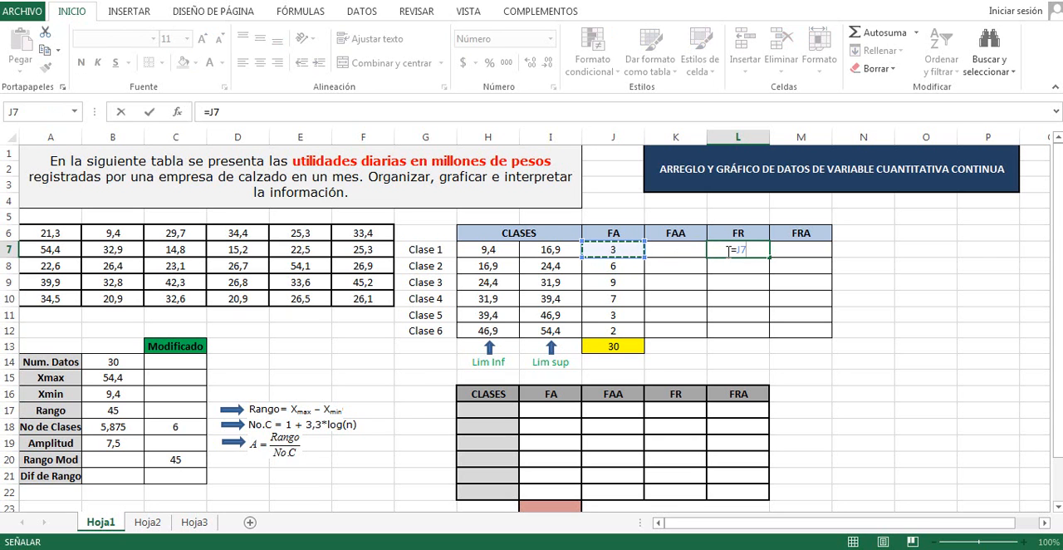
type("/")
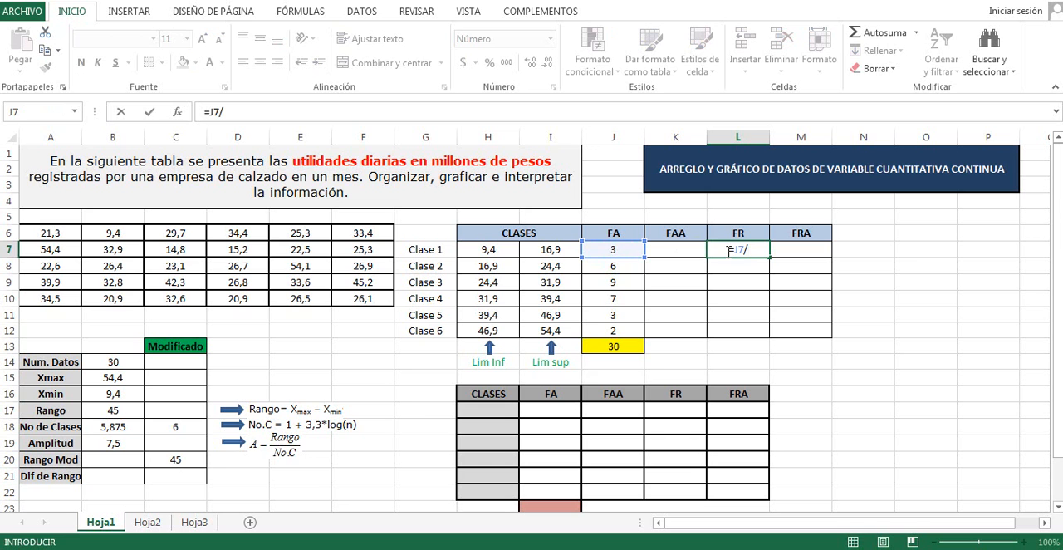
left_click(616, 344)
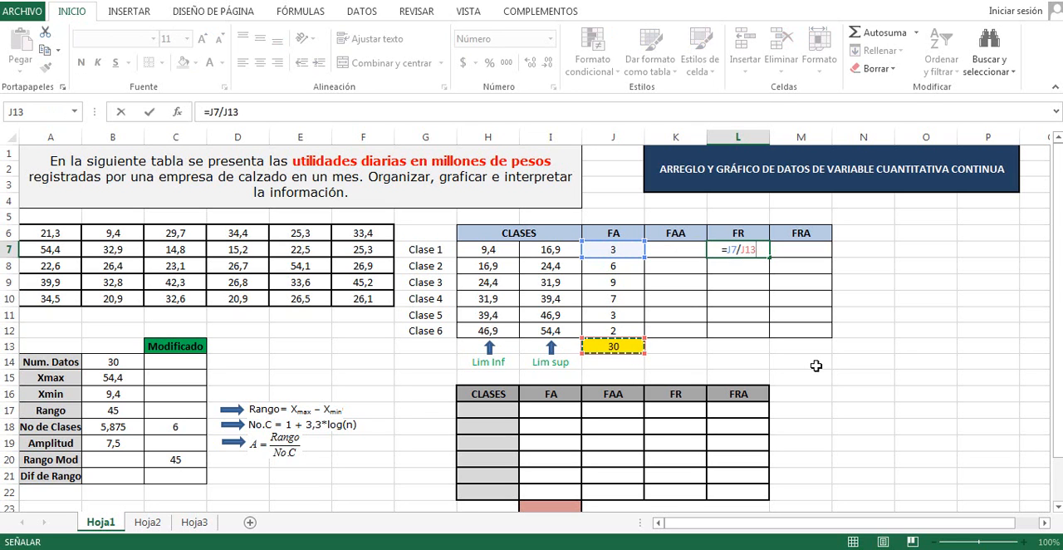
key("F4")
key("Return")
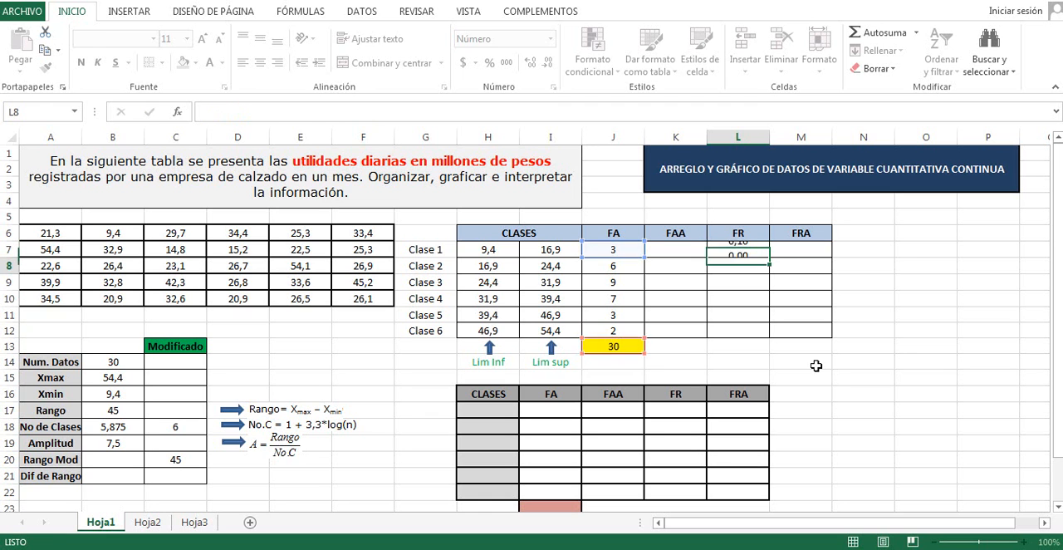
Copy the relative-frequency formula from L7 down to L12 for the remaining classes
left_click(748, 251)
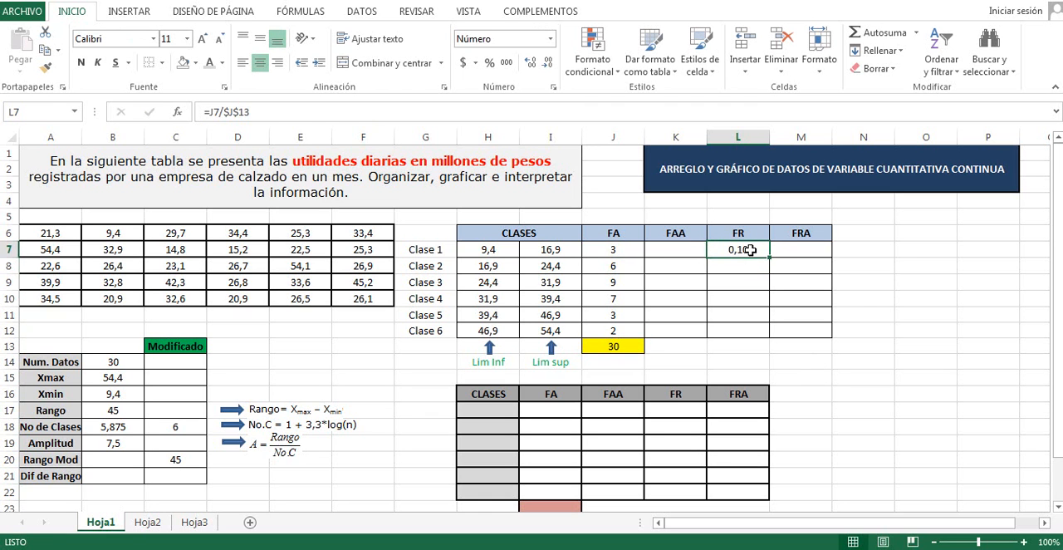
left_click_drag(771, 257, 772, 334)
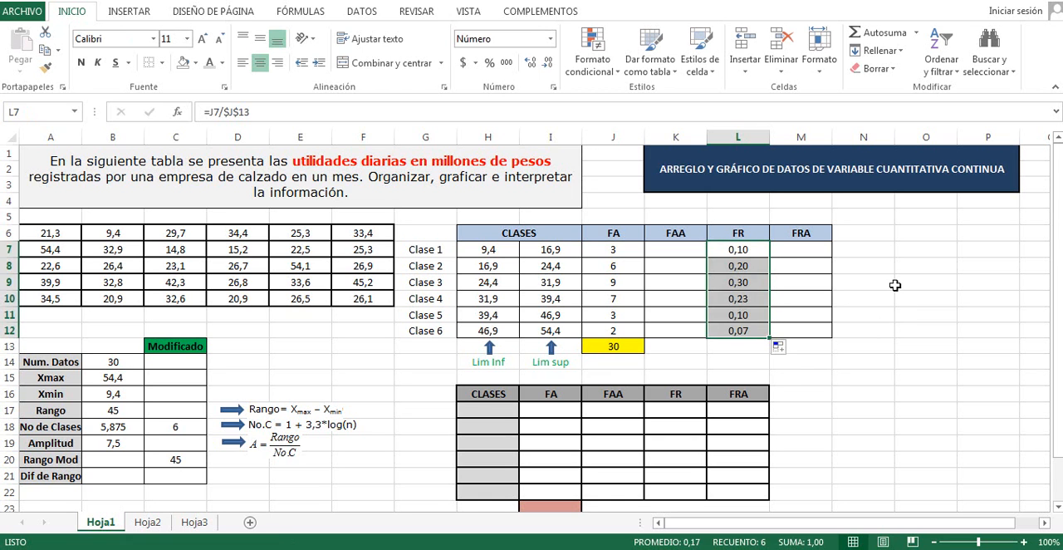
left_click(896, 284)
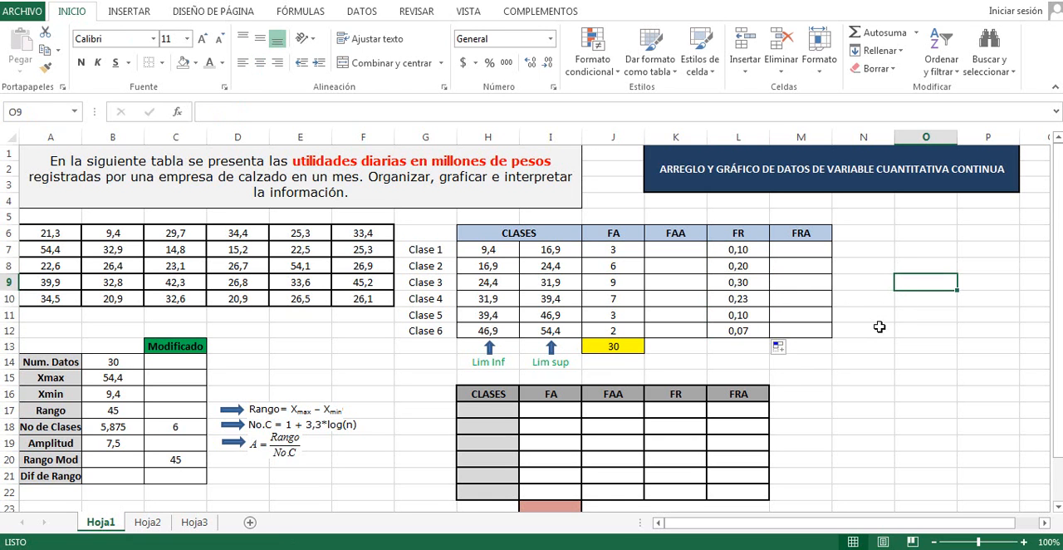
left_click(747, 283)
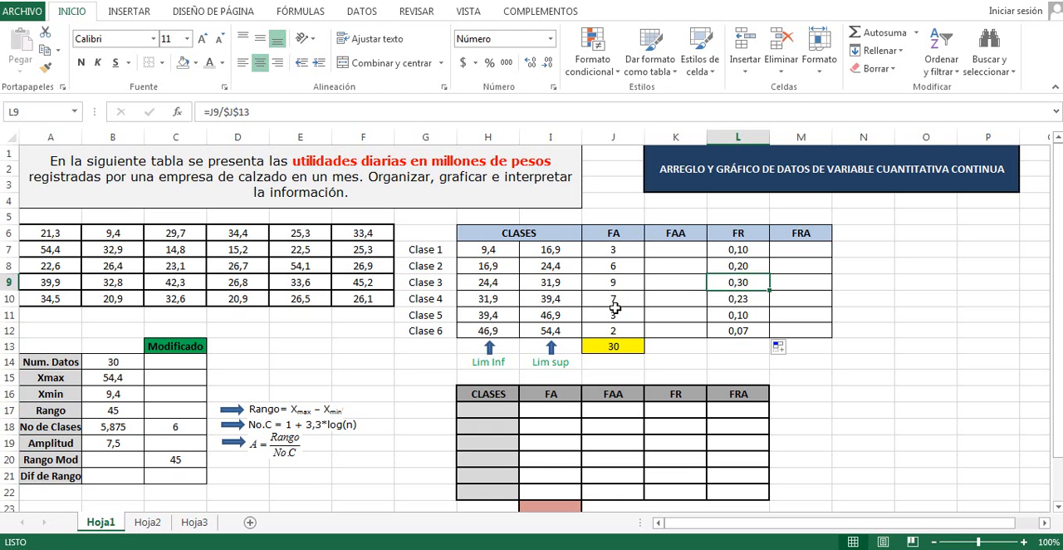
Link Clase 1's accumulated absolute frequency in cell K7 to its absolute frequency with =J7
left_click(685, 249)
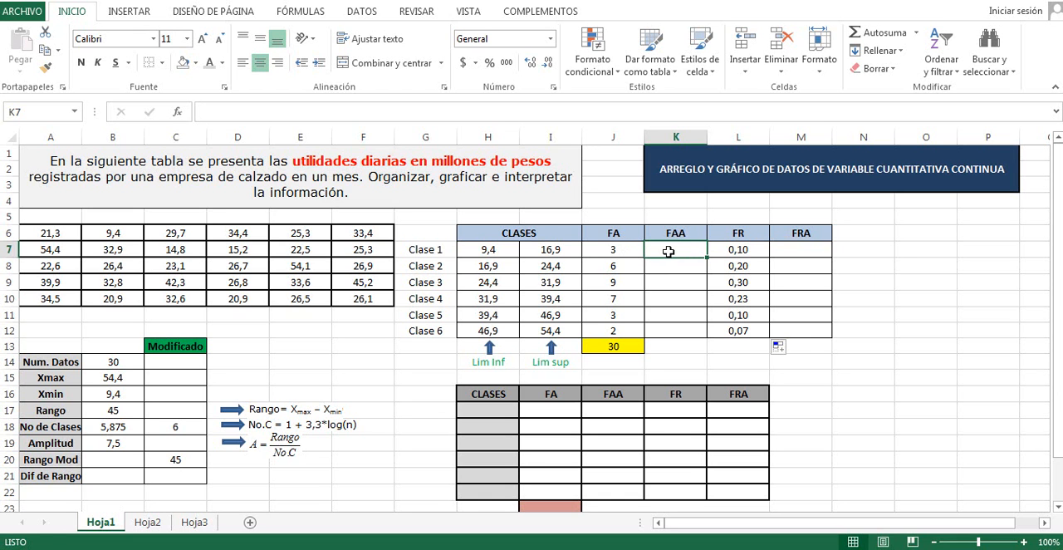
type("=")
left_click(610, 251)
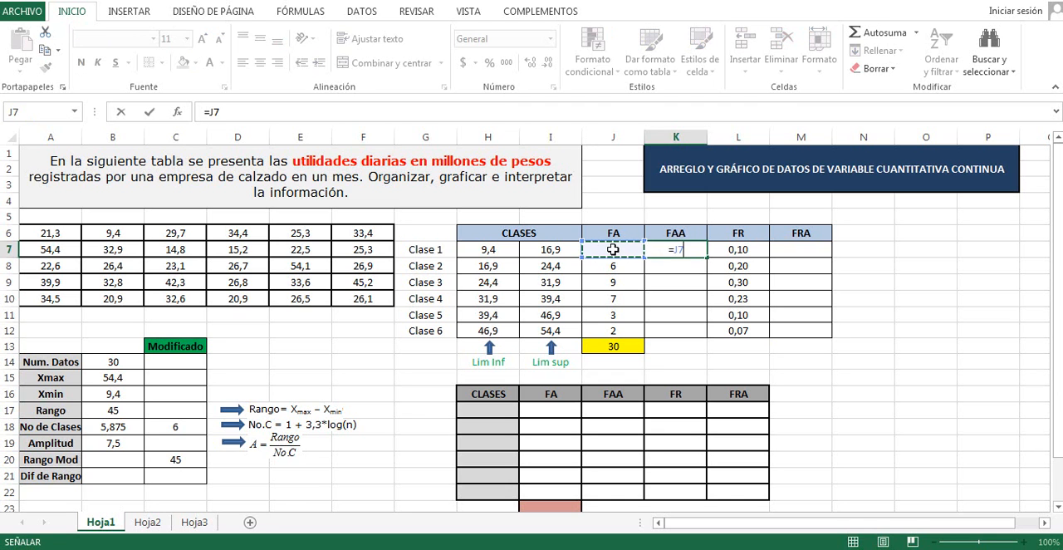
key("Return")
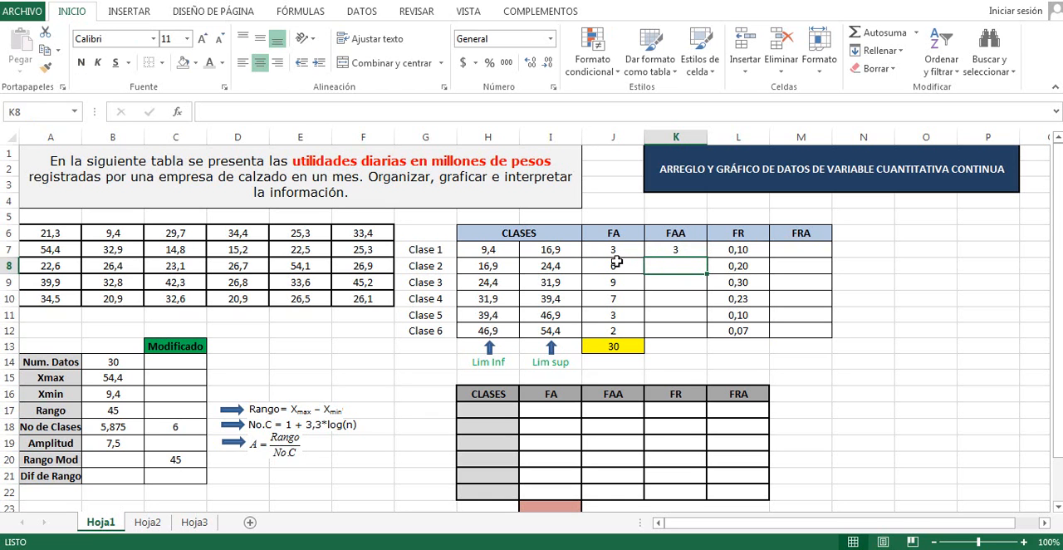
Calculate Clase 2's accumulated absolute frequency in cell K8 with the formula =K7+J8
type("=")
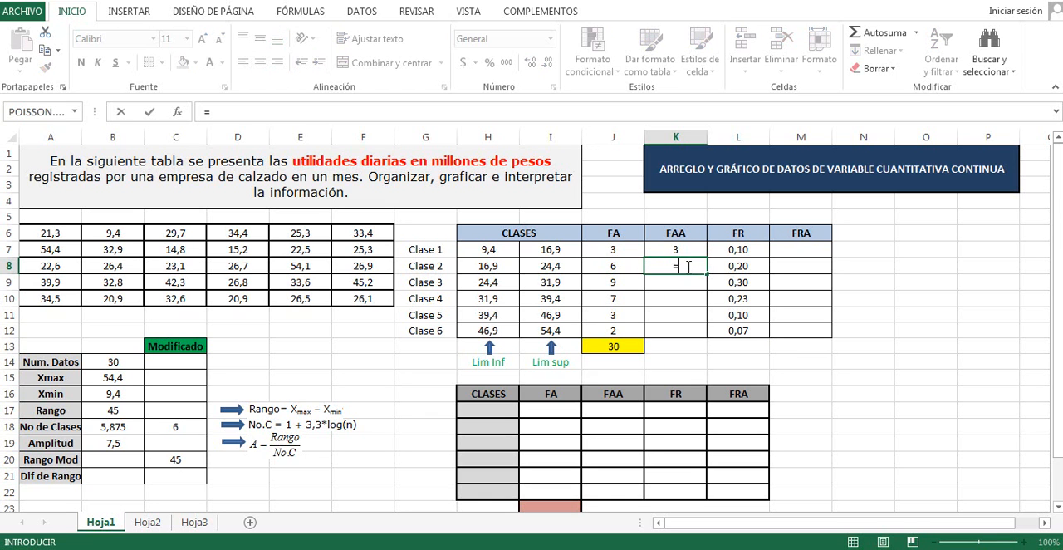
left_click(678, 250)
type("+")
left_click(621, 265)
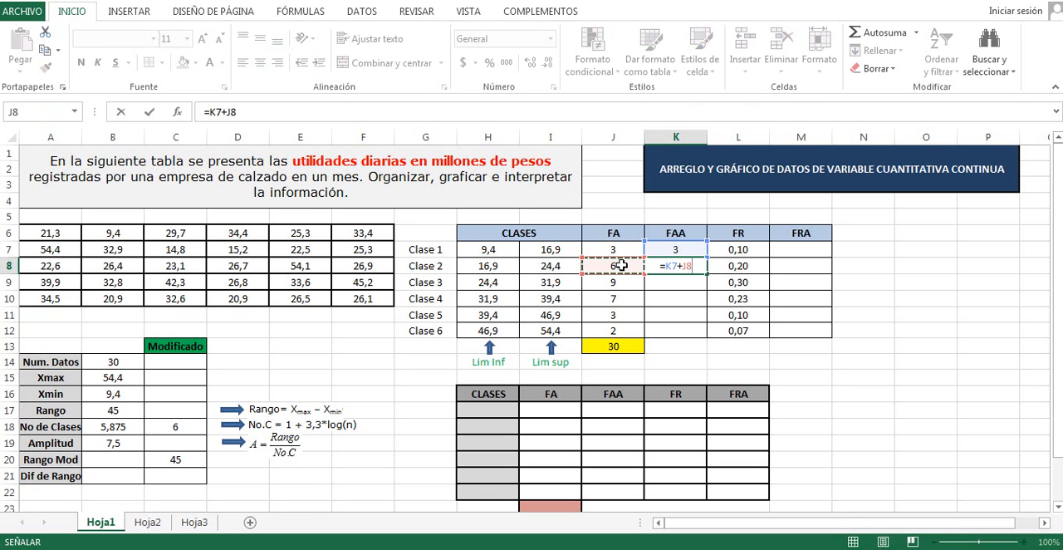
key("Return")
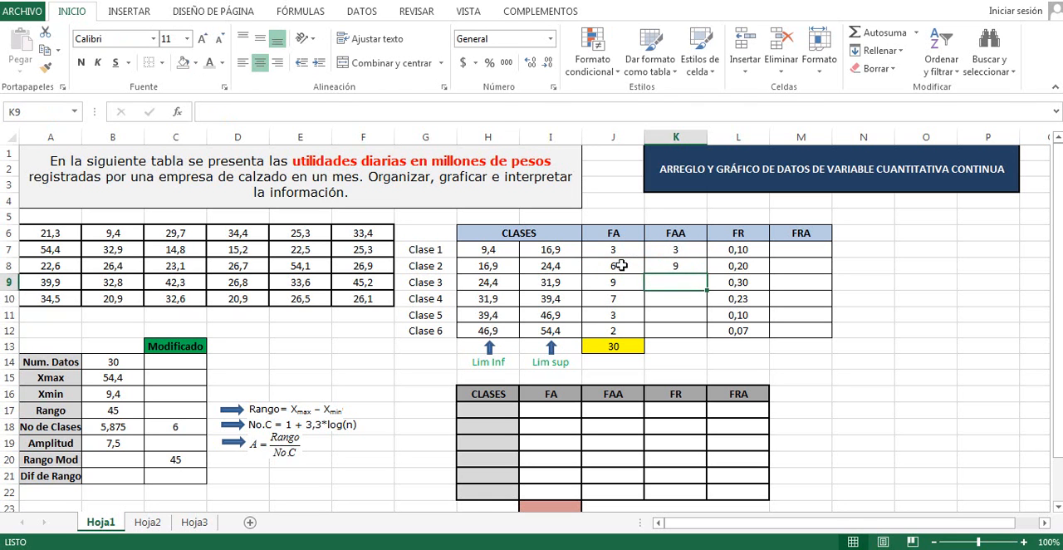
Copy the accumulated absolute frequency formula from K8 down to K12 for the remaining classes
left_click(682, 266)
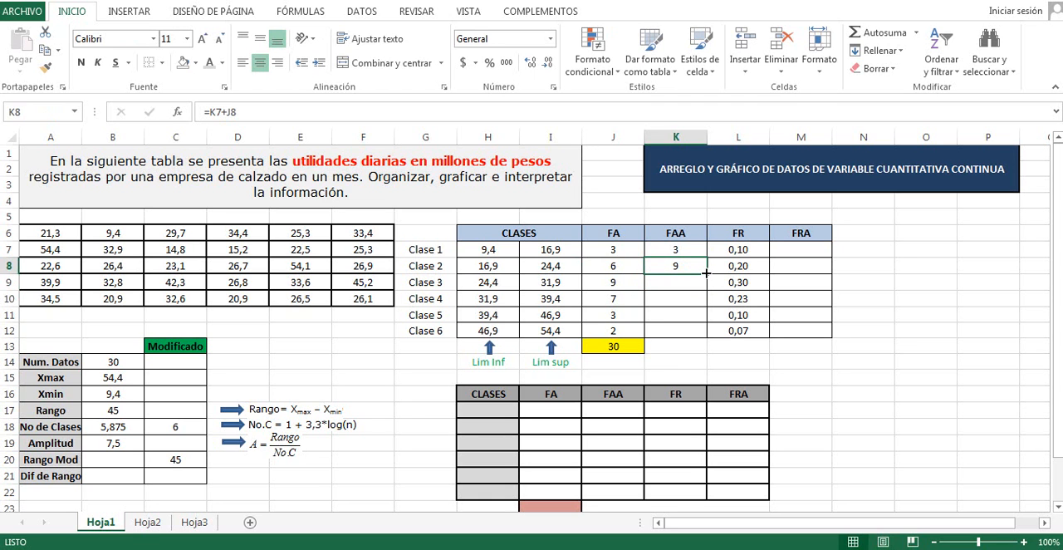
left_click_drag(705, 273, 705, 336)
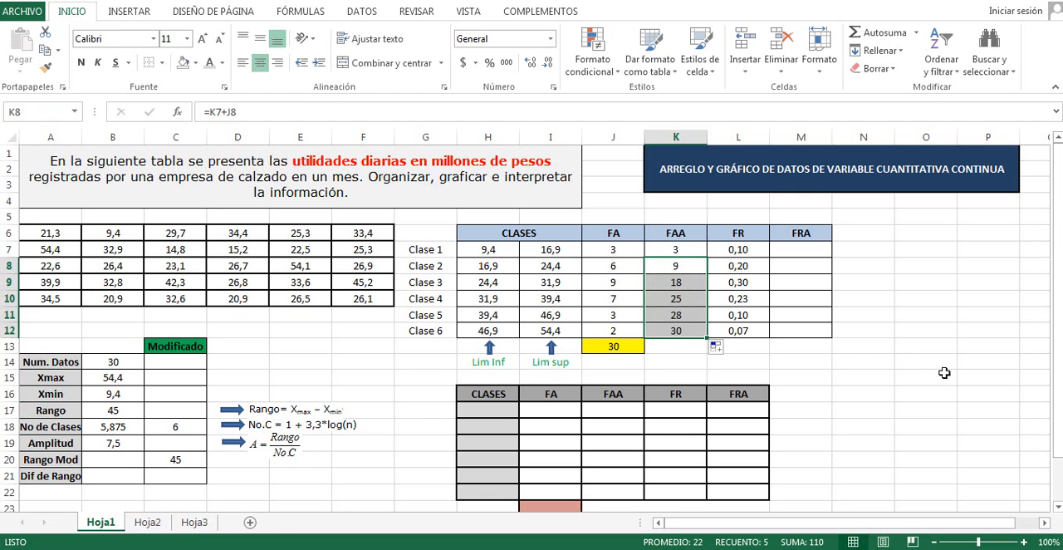
left_click(944, 373)
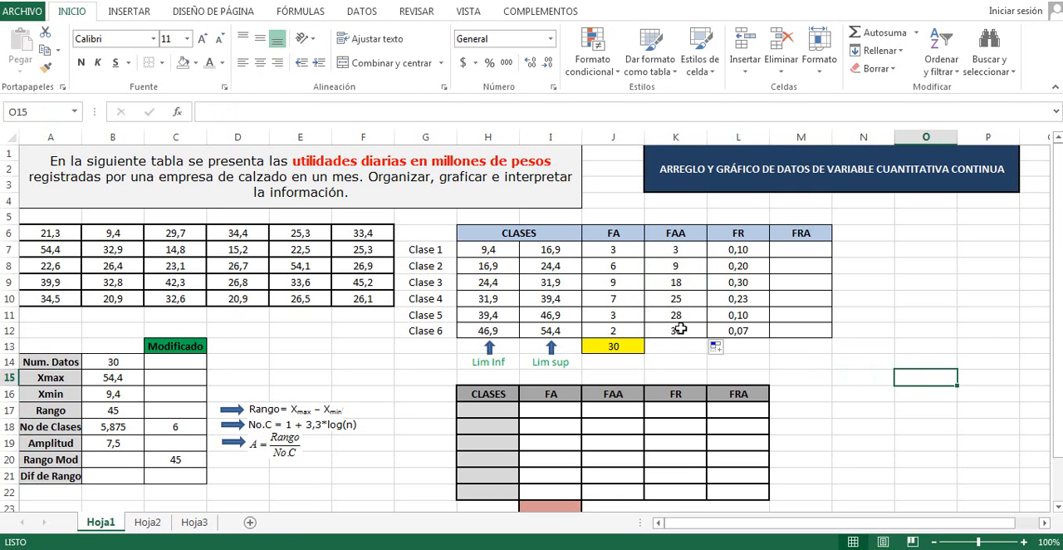
Link Clase 1's accumulated relative frequency in cell M7 to its relative frequency with =L7
left_click(802, 249)
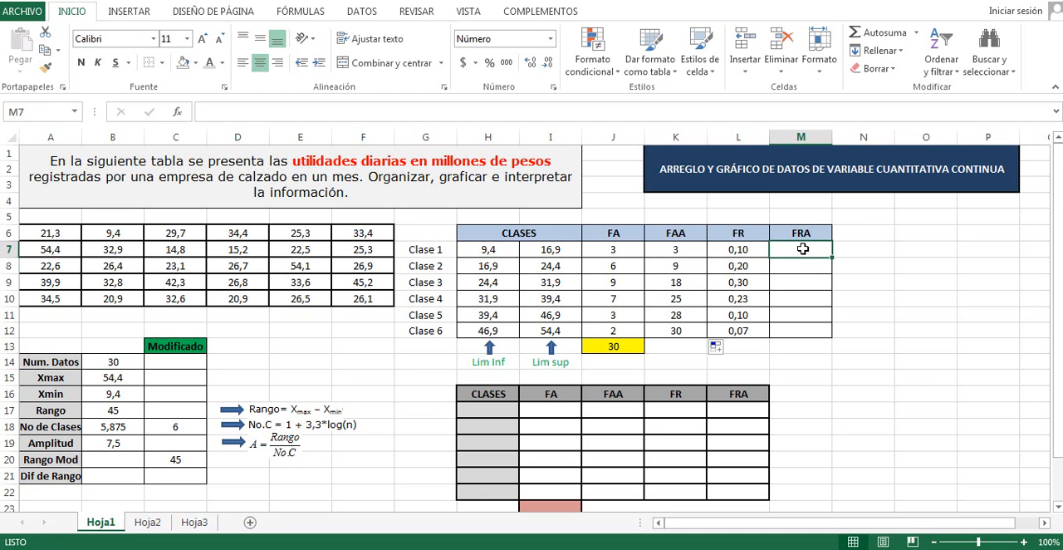
type("=")
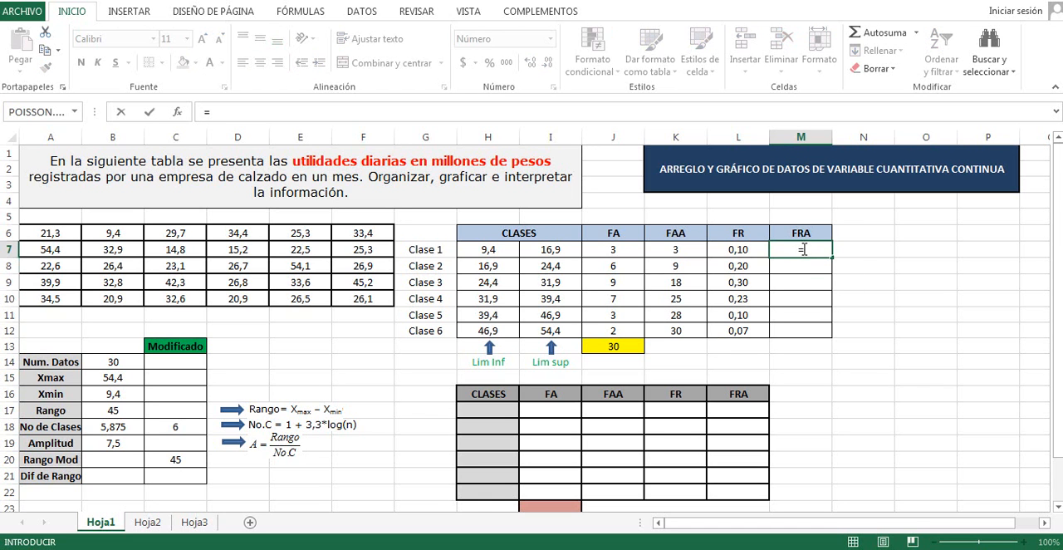
left_click(740, 251)
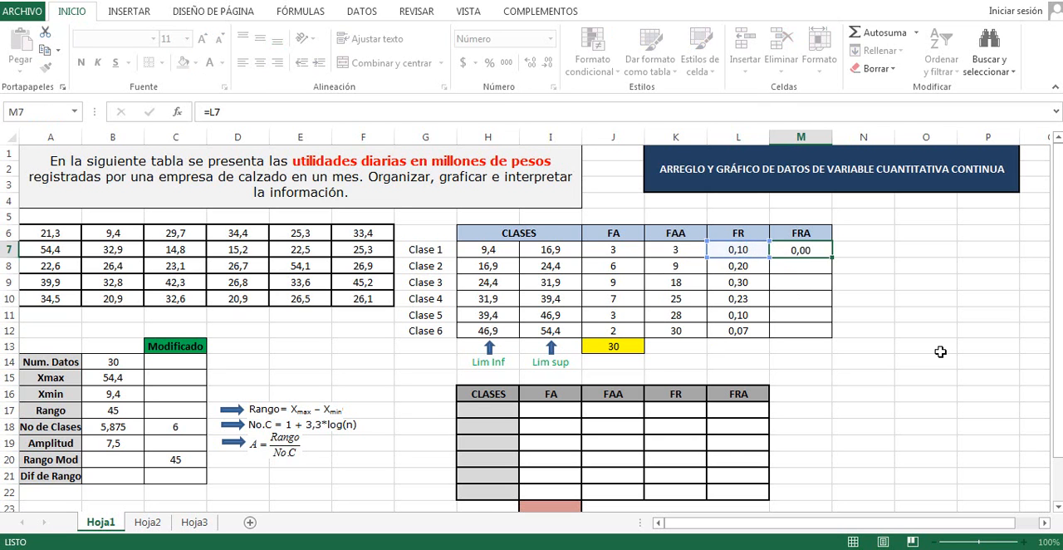
key("Return")
Calculate Clase 2's accumulated relative frequency in cell M8 with the formula =M7+L8
type("=")
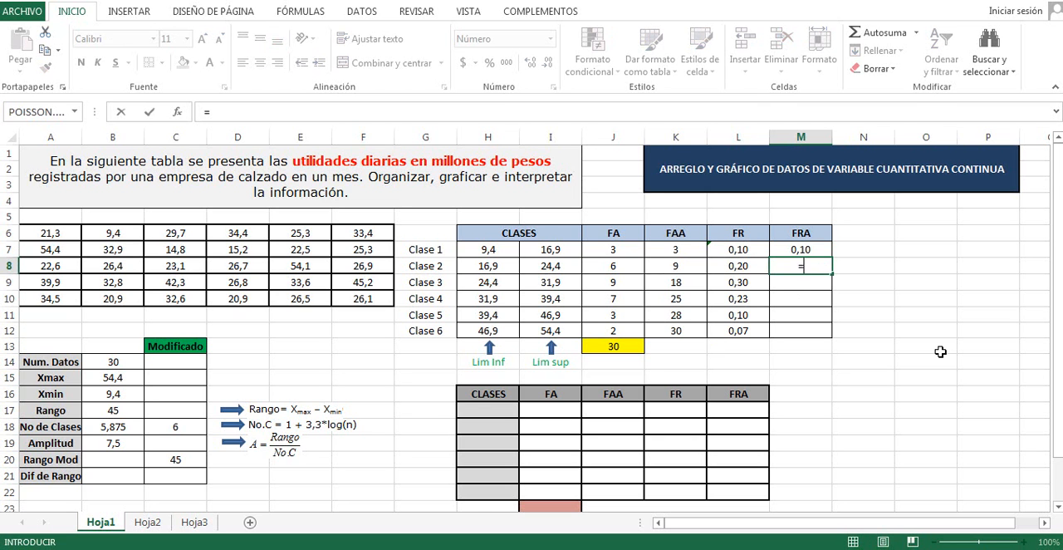
left_click(798, 249)
type("+")
left_click(747, 265)
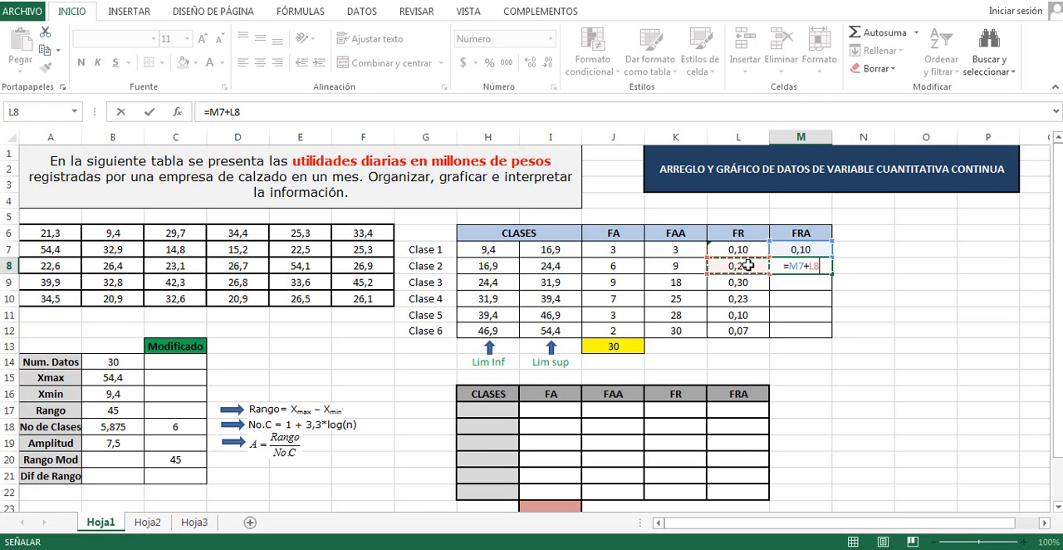
key("Return")
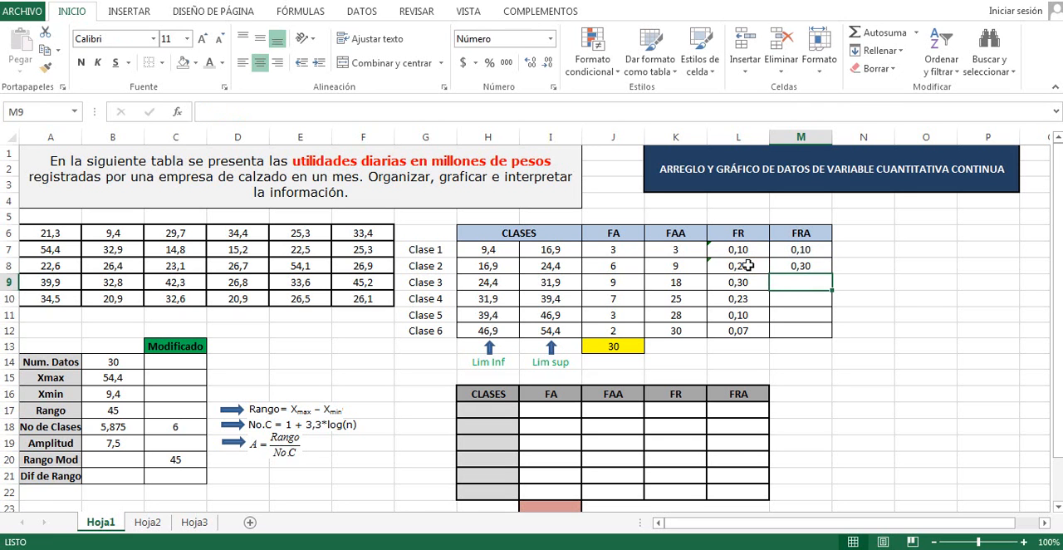
Copy the accumulated relative frequency formula from M8 down to M12 for the remaining classes
left_click(791, 264)
left_click_drag(830, 272, 830, 337)
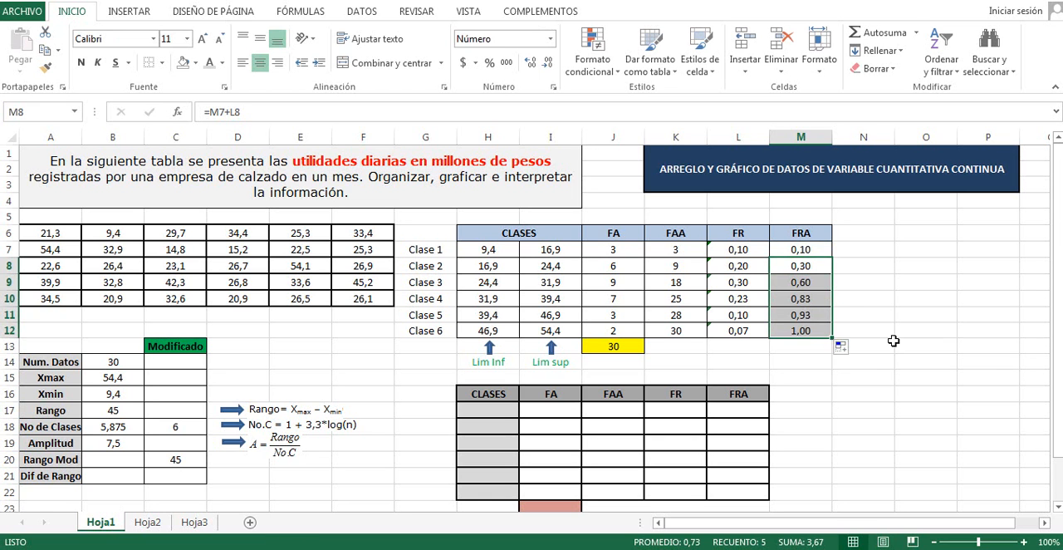
left_click(824, 361)
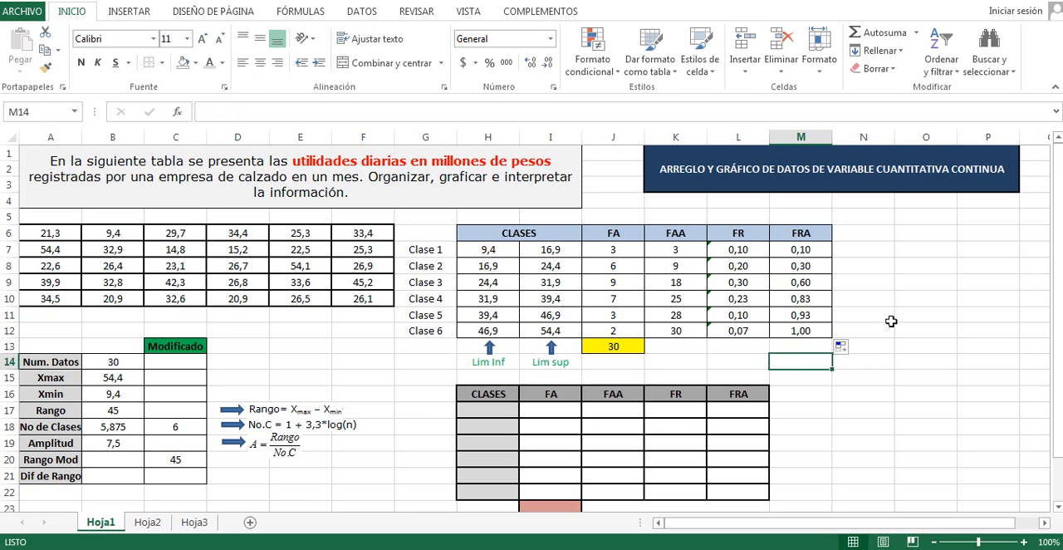
left_click_drag(822, 264, 486, 253)
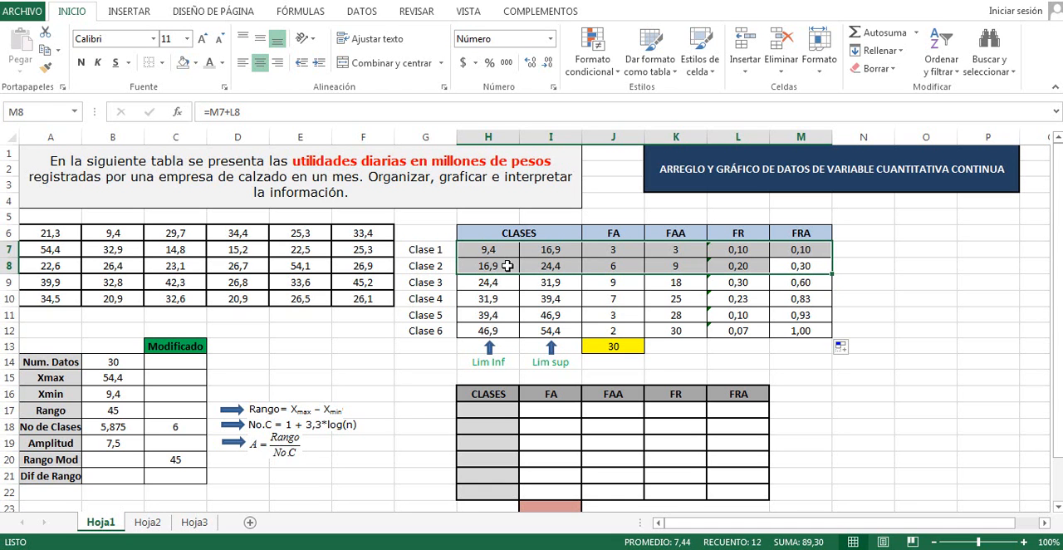
left_click(926, 329)
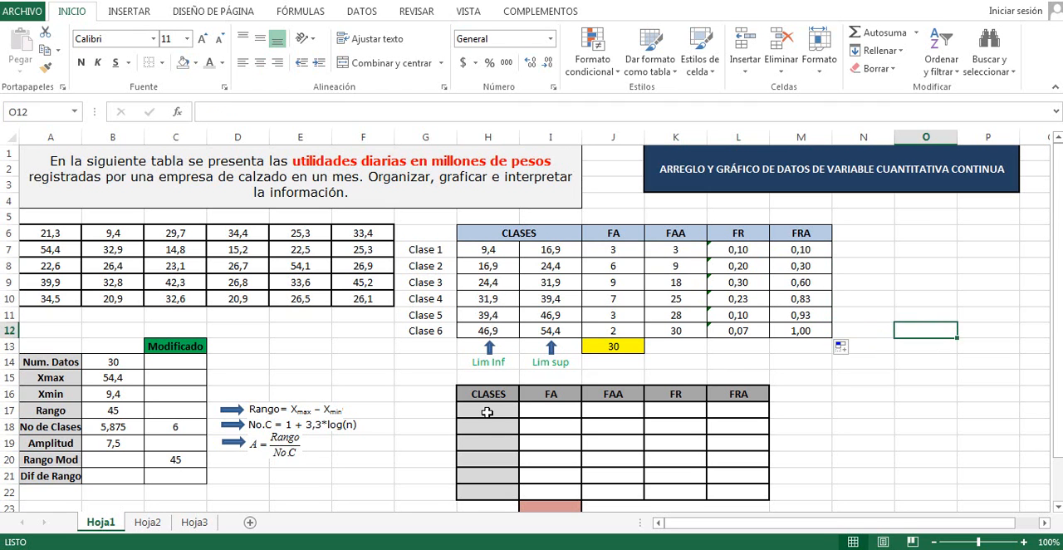
Set the font colour of the class intervals in H17:H22 of the summary table to black
left_click_drag(487, 412, 487, 491)
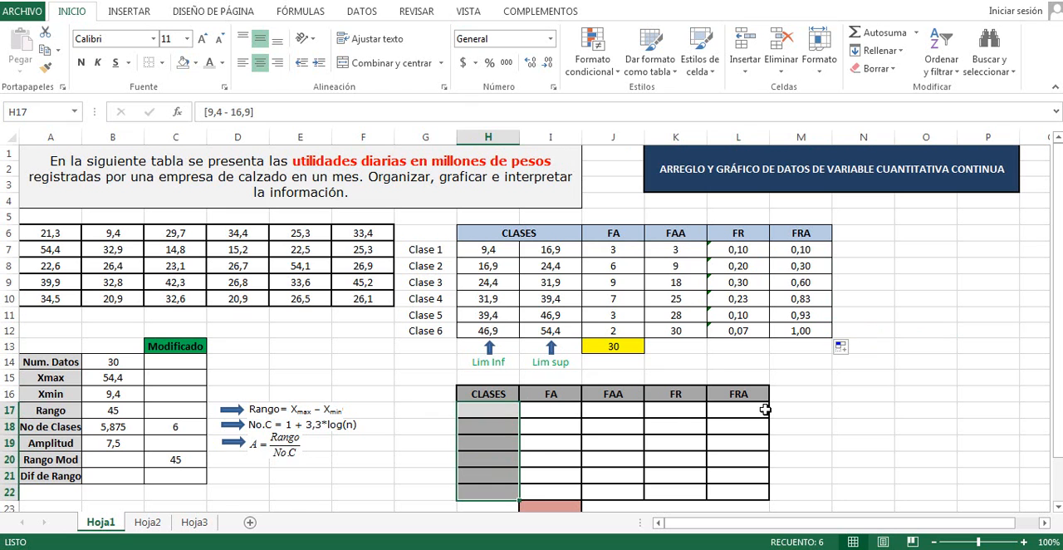
left_click(221, 68)
left_click(247, 84)
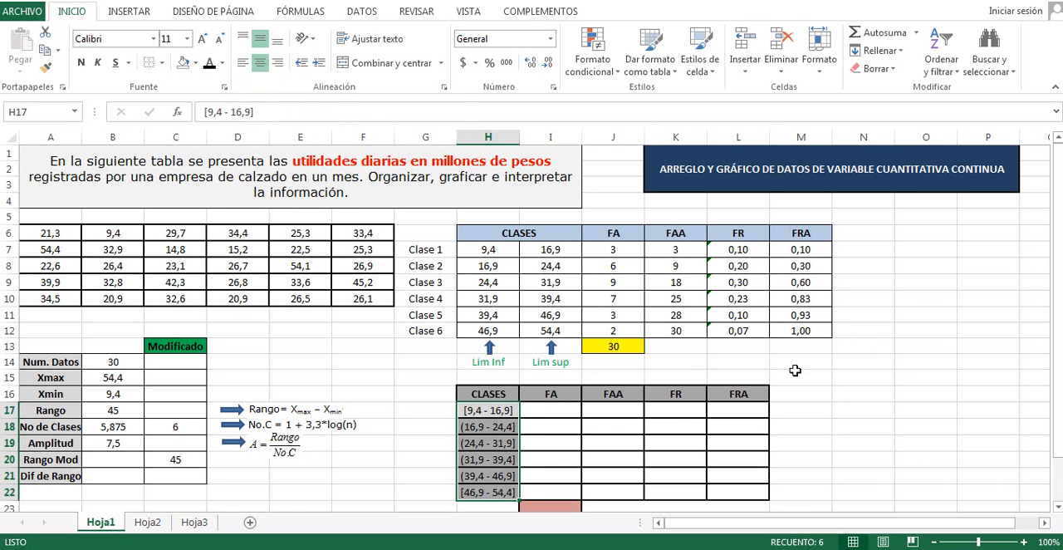
left_click(826, 391)
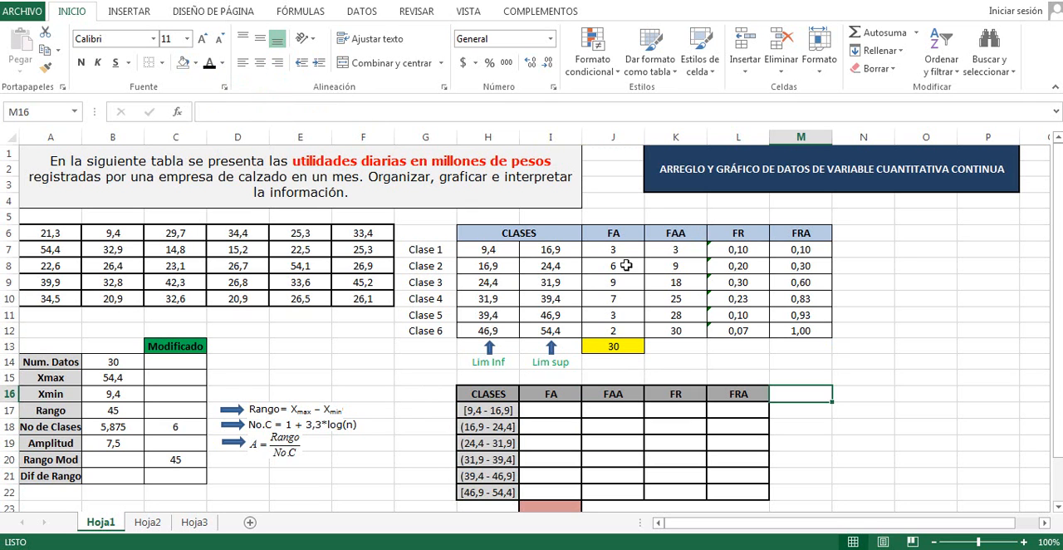
Link the summary table's first absolute frequency in cell I17 to the calculated one with =J7
left_click(550, 410)
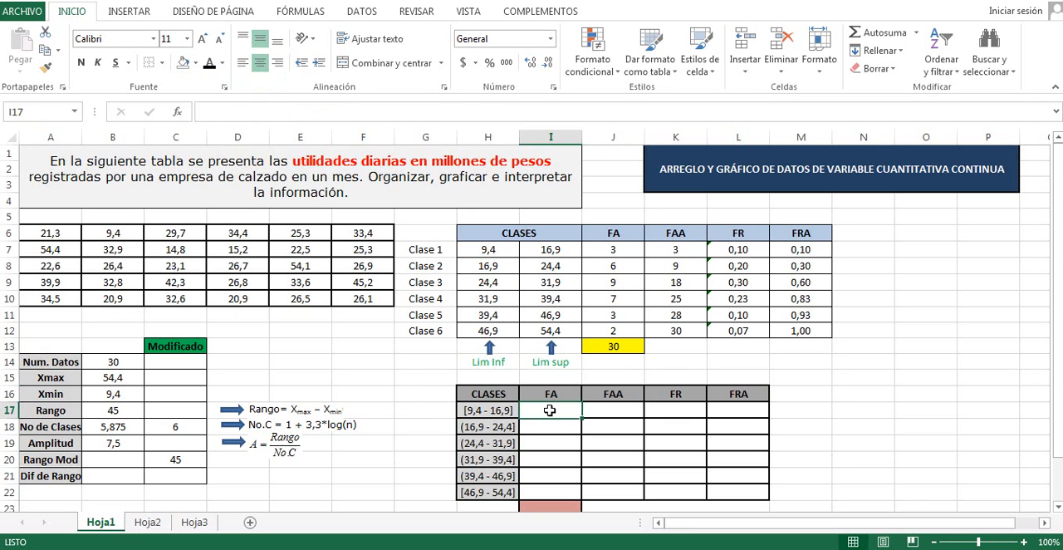
type("=")
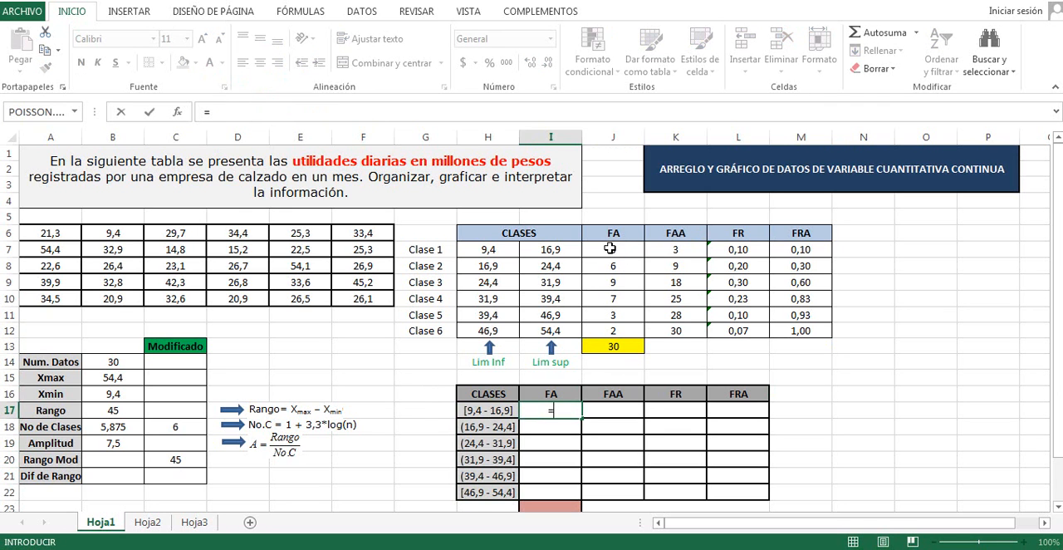
left_click(618, 249)
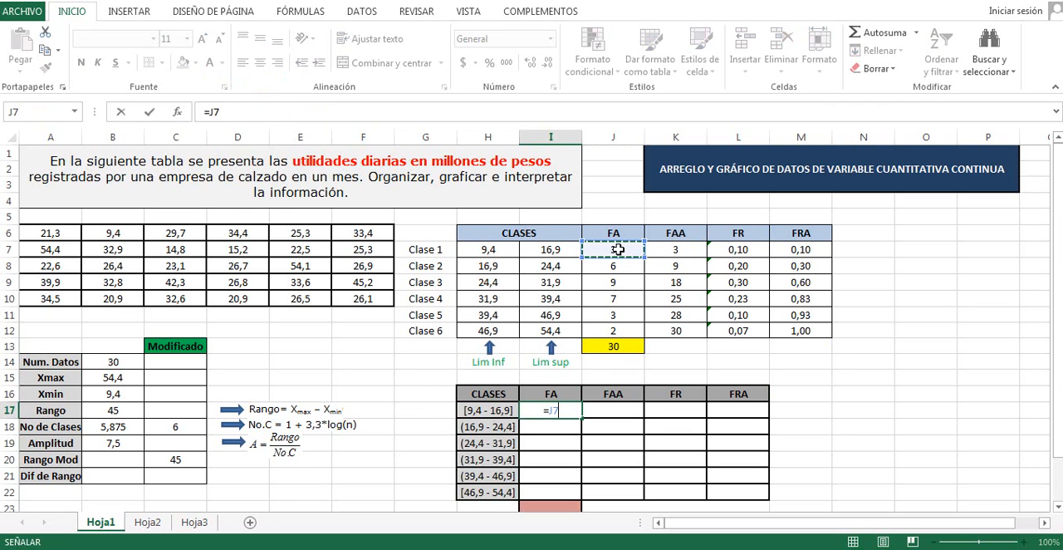
key("Return")
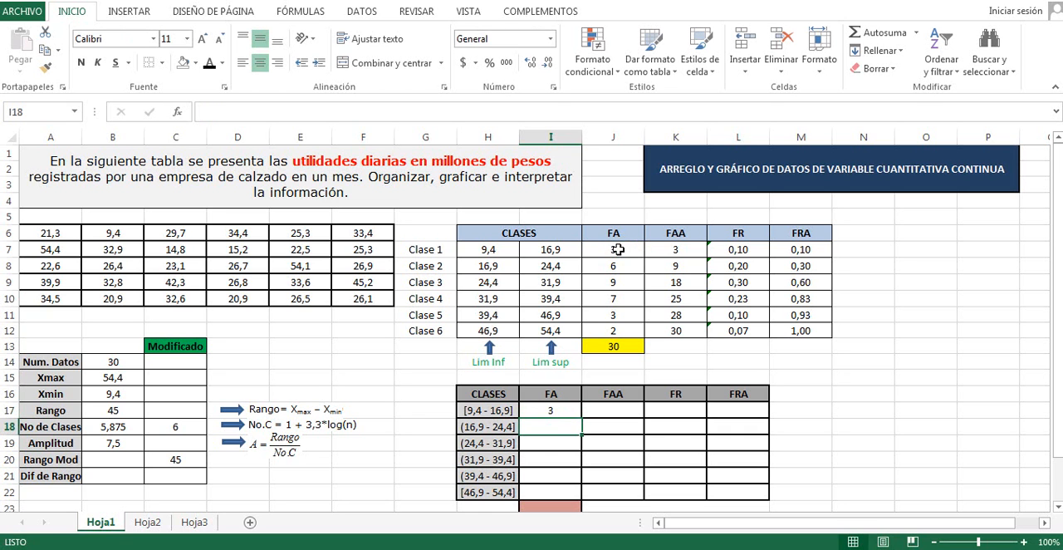
Copy the absolute frequency link from I17 down to I22 in the summary table
left_click(556, 409)
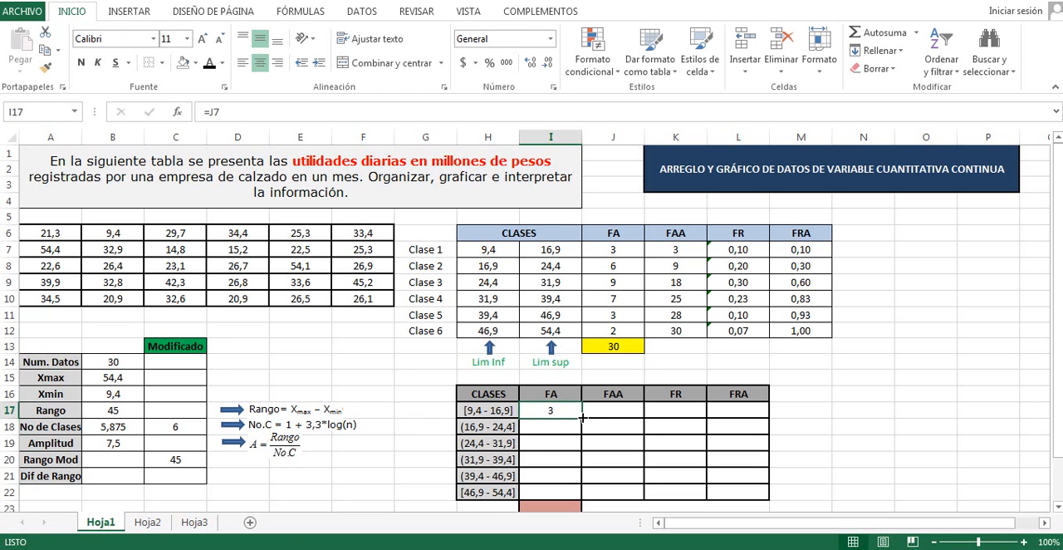
left_click_drag(582, 418, 691, 505)
left_click(560, 411)
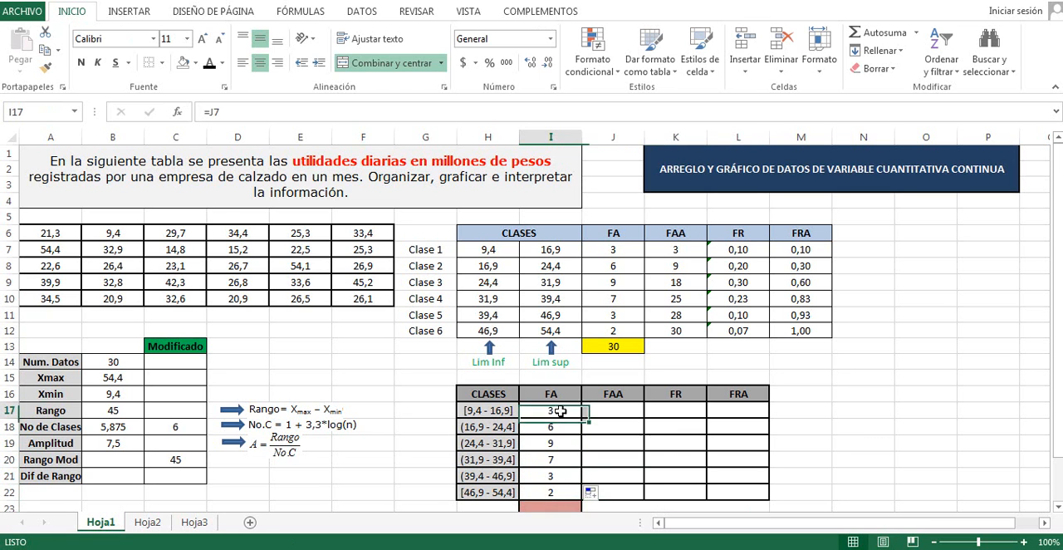
double_click(561, 411)
key("Return")
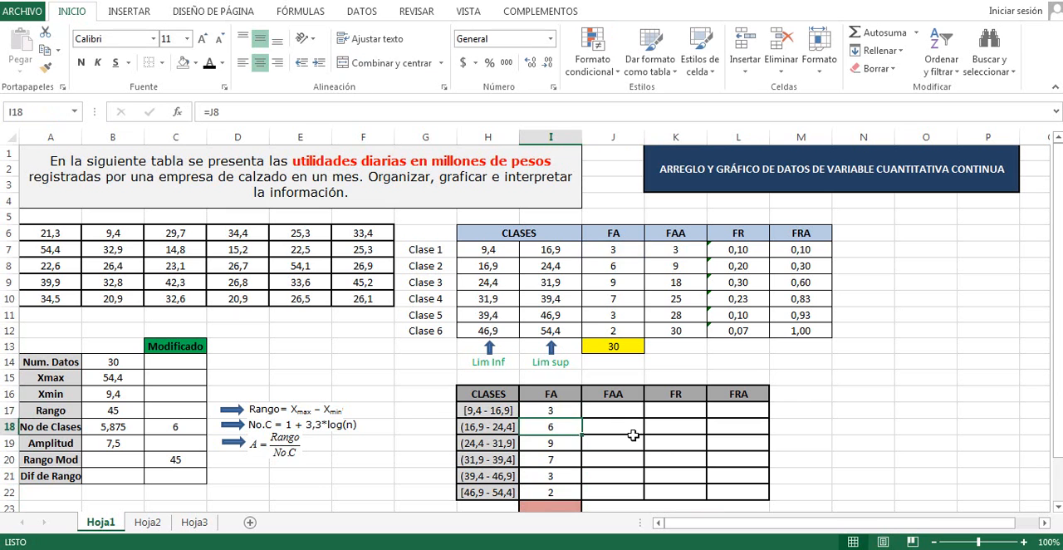
Extend the linked FA formulas in I17:I22 across the FAA, FR and FRA columns through L22
left_click_drag(556, 410, 556, 494)
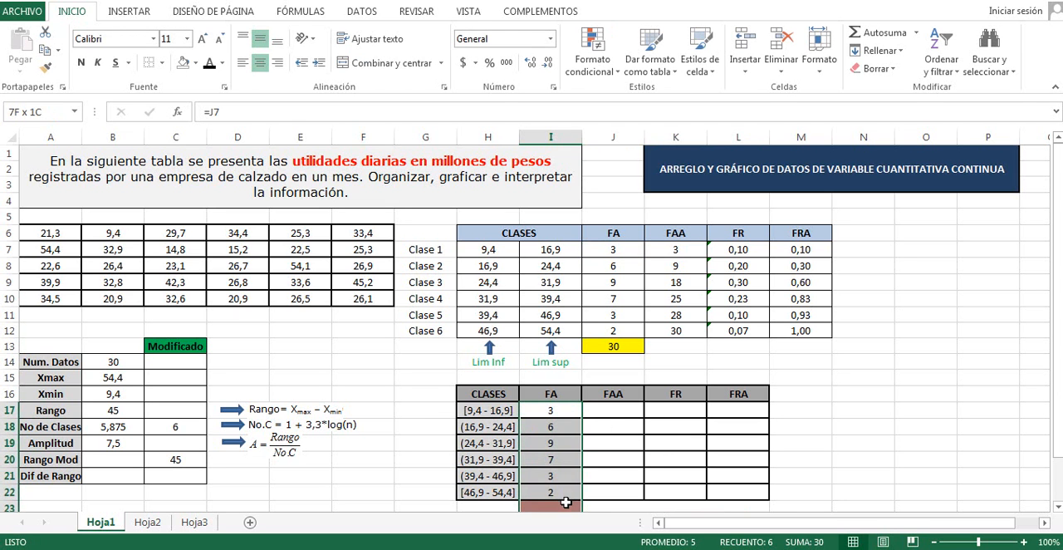
left_click(652, 465)
left_click(566, 411)
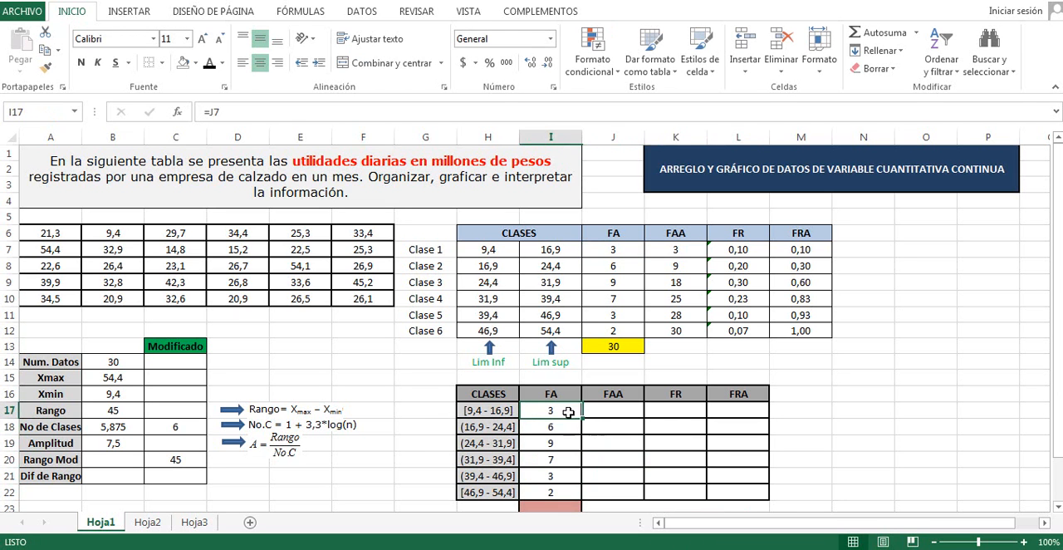
left_click_drag(583, 419, 759, 501)
left_click(836, 444)
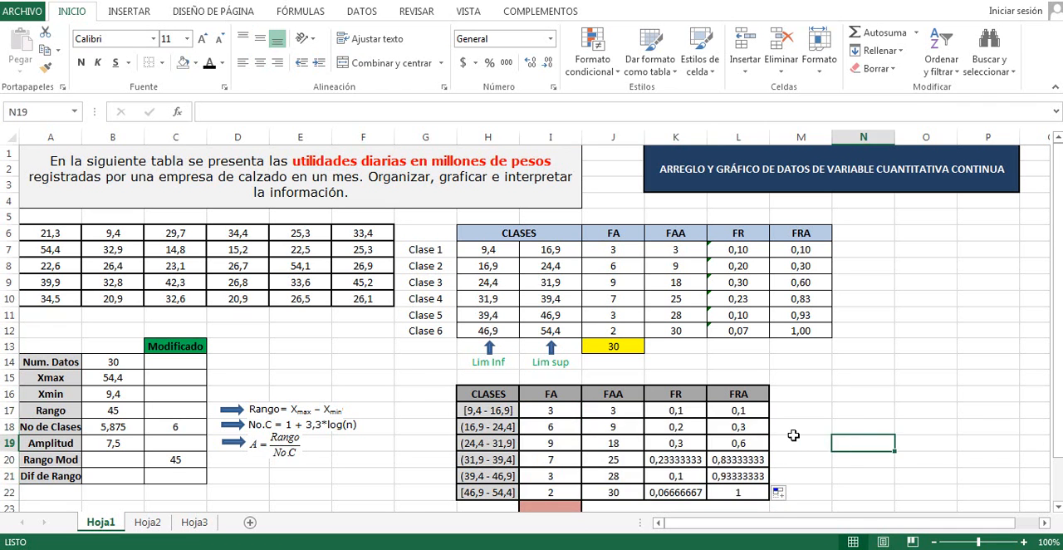
Format the summary table's FR and FRA values in K17:L22 with two decimal places
left_click_drag(683, 410, 735, 492)
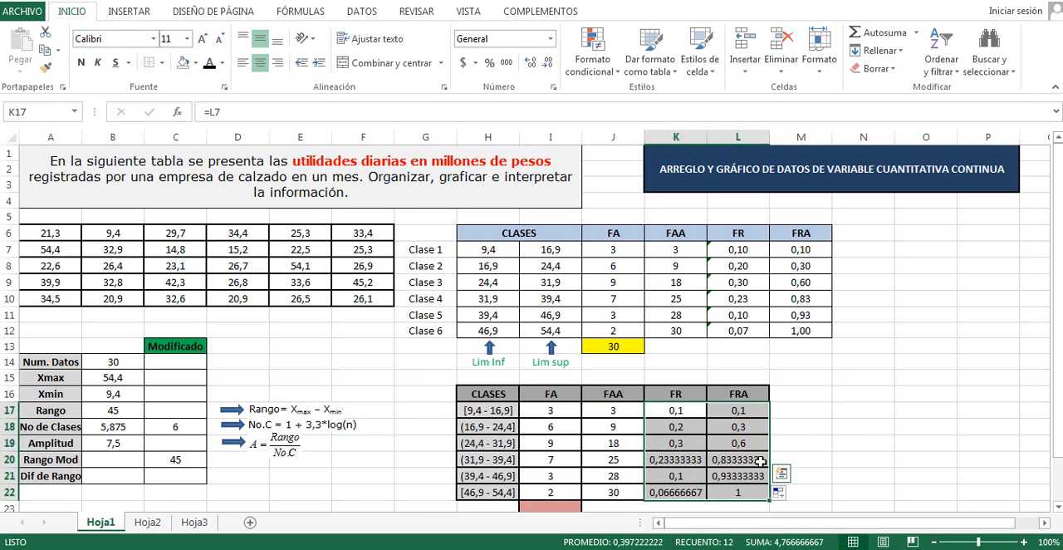
left_click(547, 64)
left_click(529, 64)
left_click(529, 64)
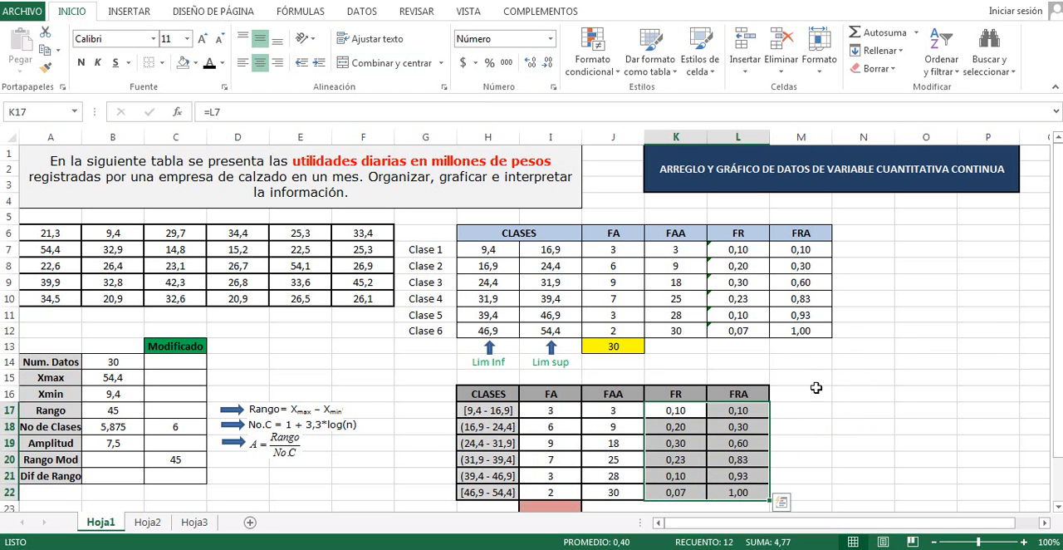
left_click(895, 405)
Total the summary table's absolute frequencies in cell I23 with =SUMA(I17:I22)
scroll(898, 402, "down", 1)
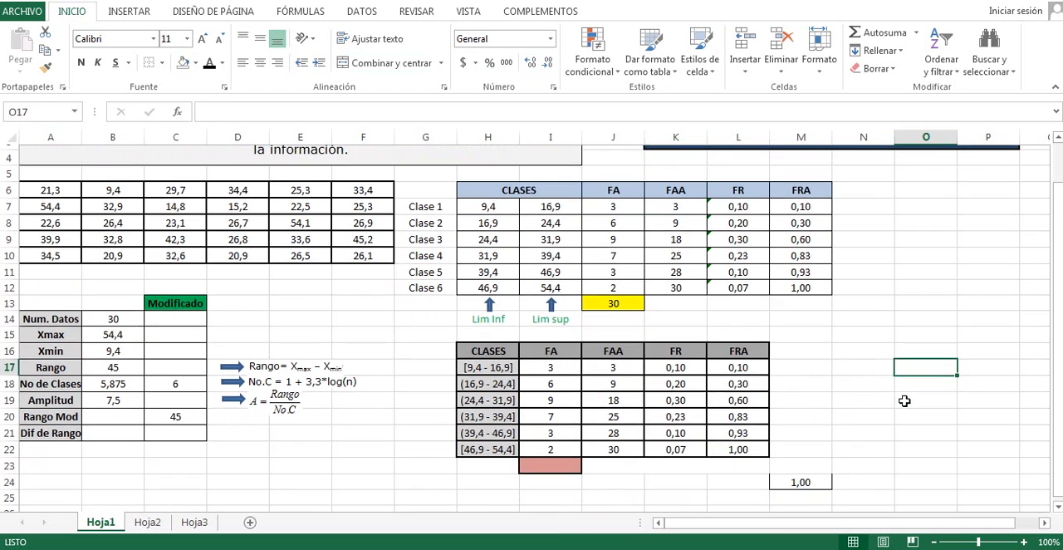
left_click(561, 458)
left_click(884, 33)
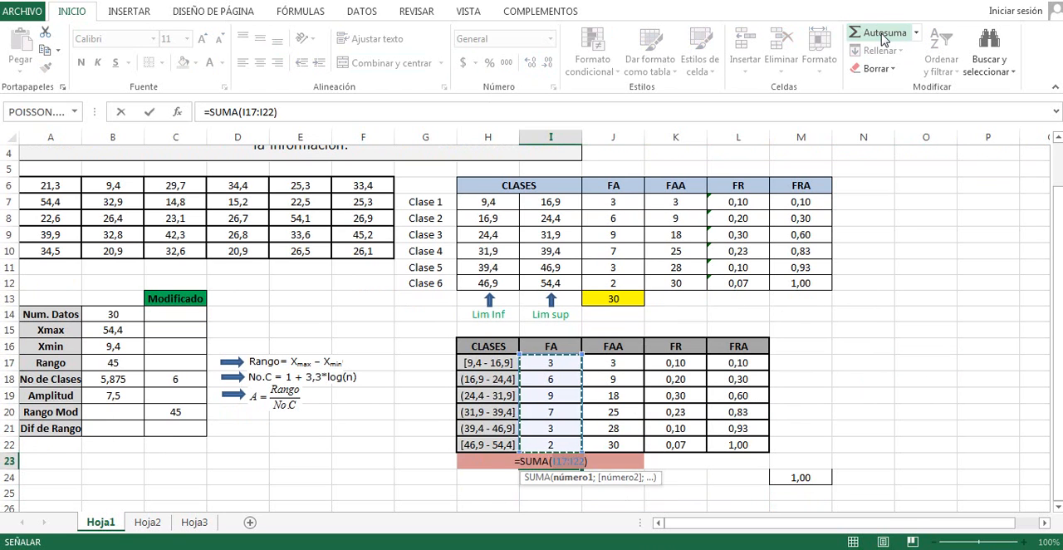
key("Return")
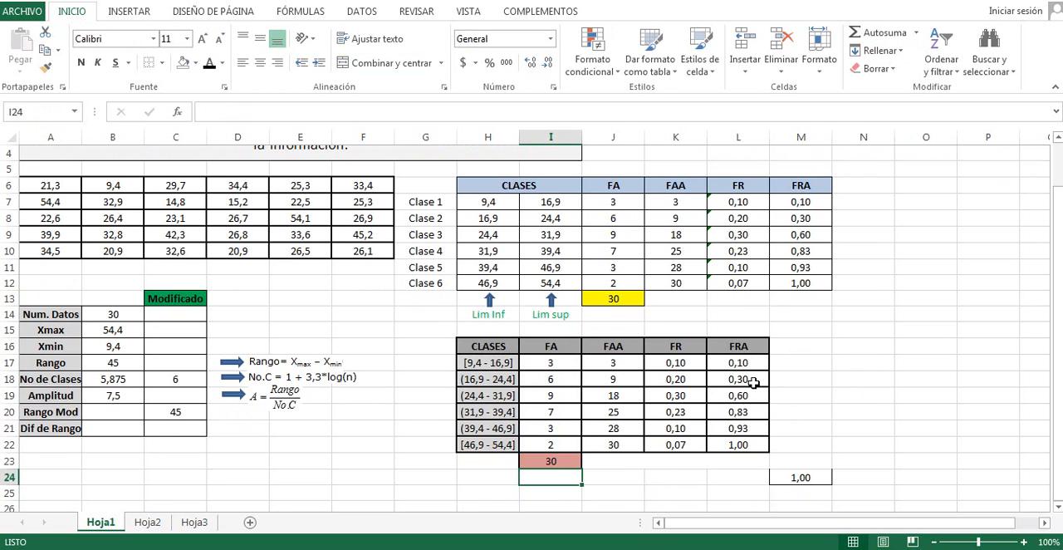
Insert a 3-D clustered column chart of the FR values K17:K22 by classes H17:H22, placed and enlarged across columns B to I
left_click_drag(472, 362, 538, 441)
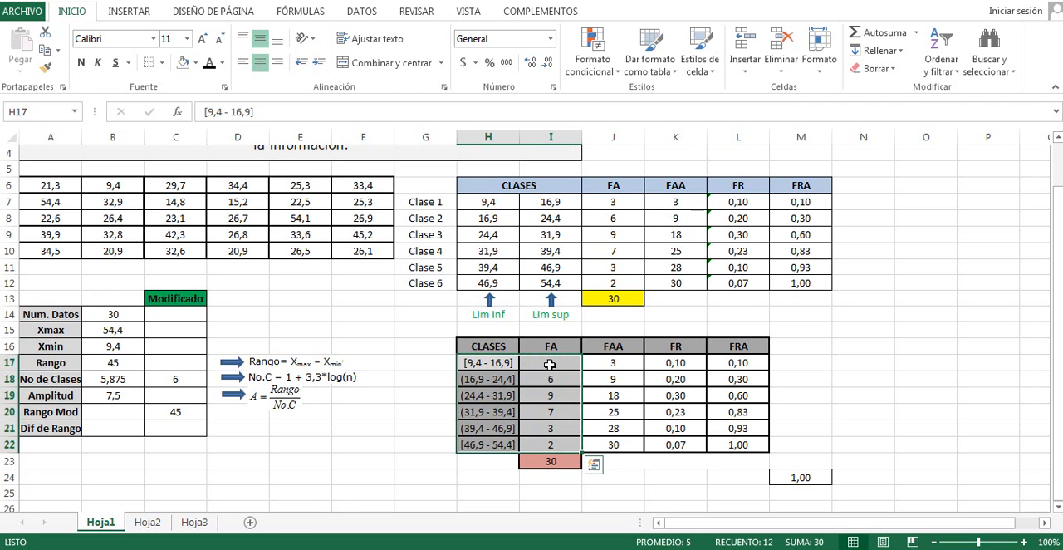
left_click(840, 383)
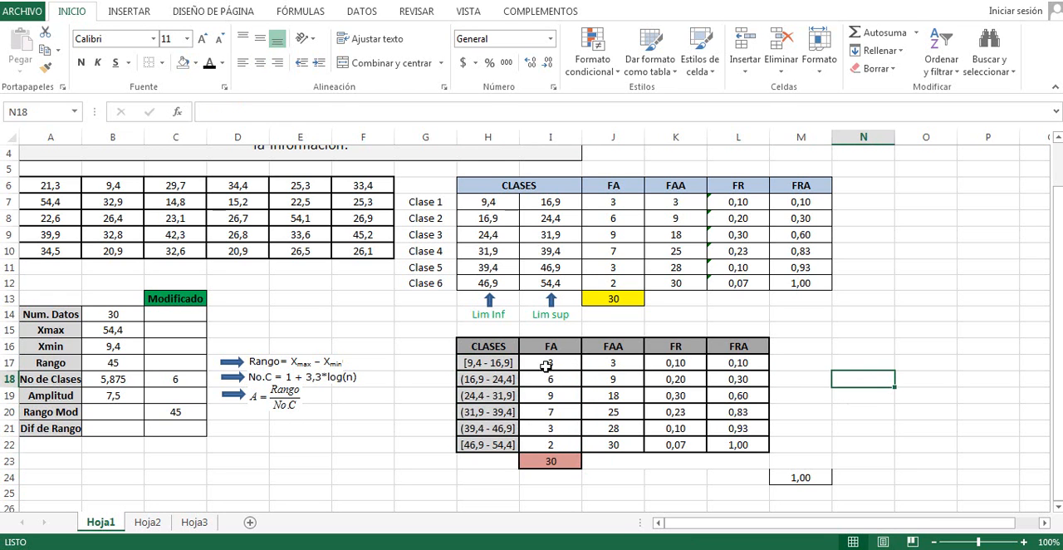
left_click_drag(488, 362, 483, 445)
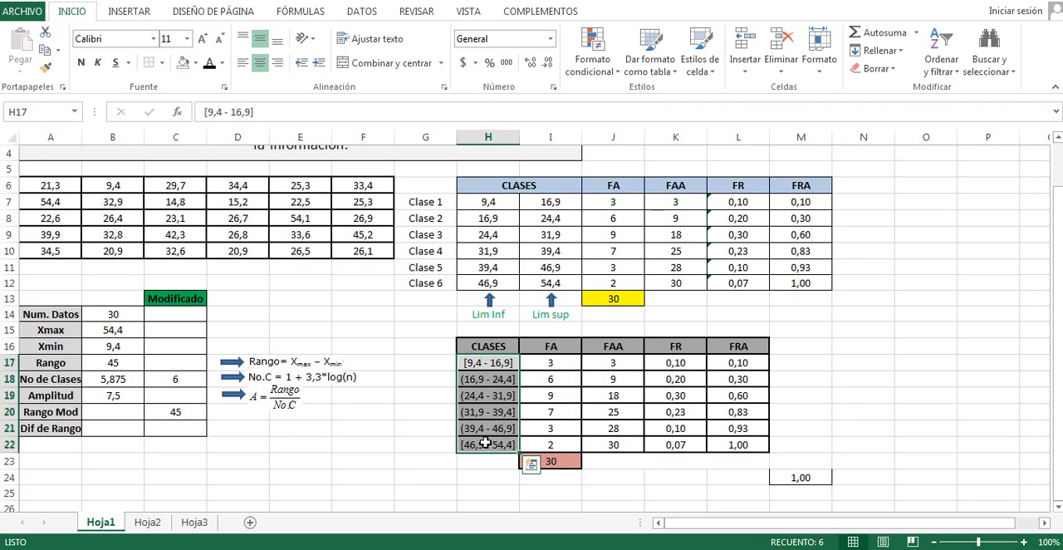
left_click_drag(675, 363, 677, 445)
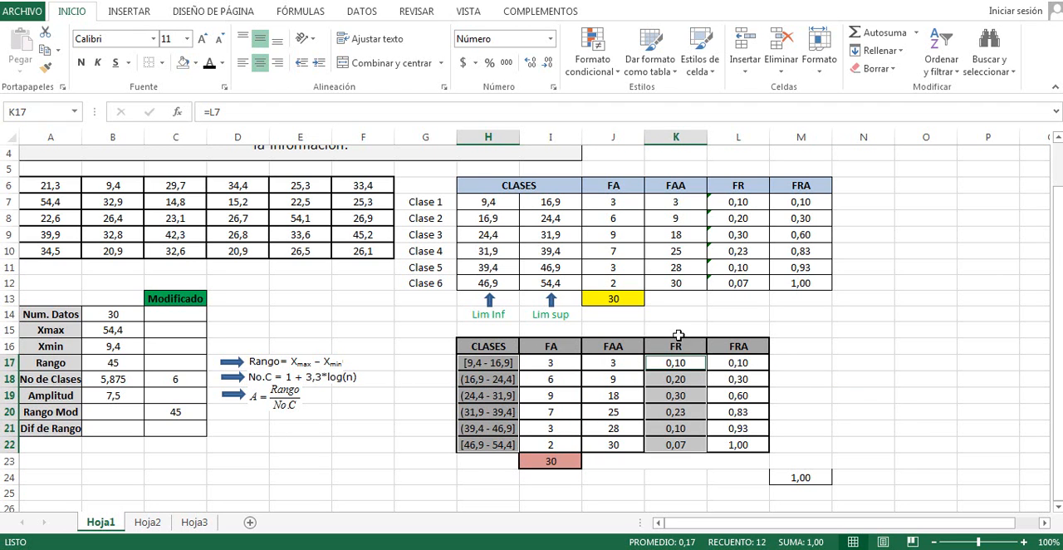
left_click(126, 13)
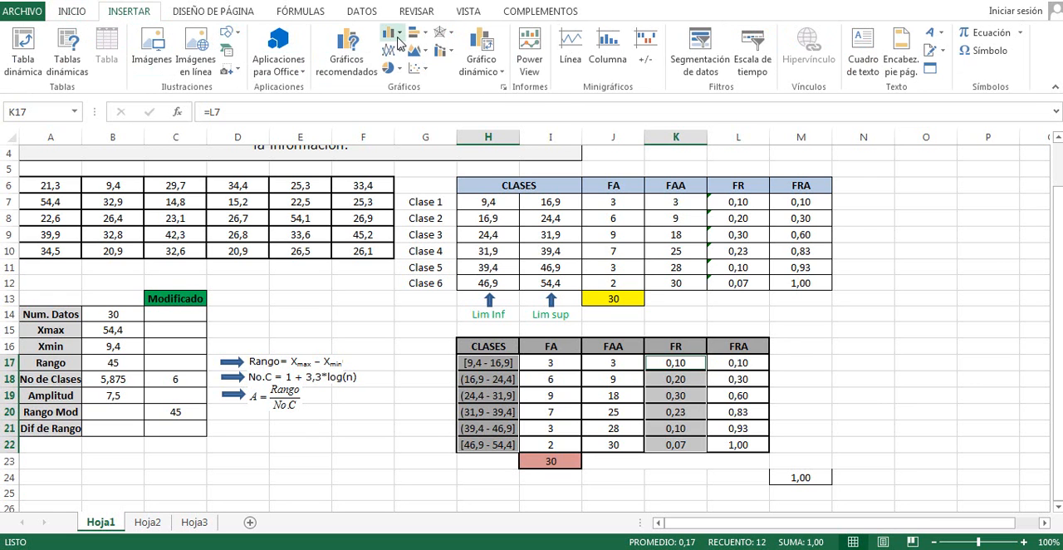
left_click(399, 43)
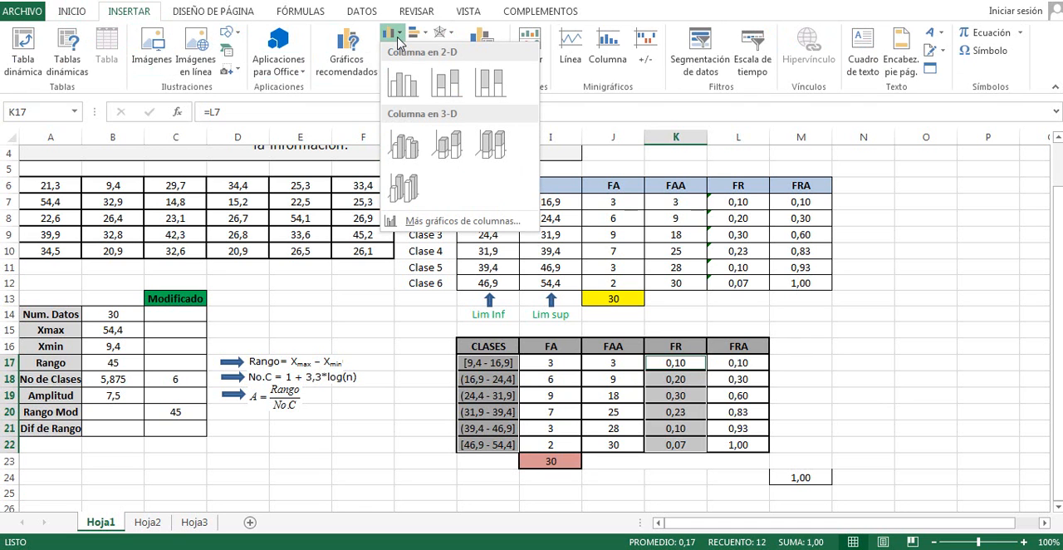
left_click(403, 144)
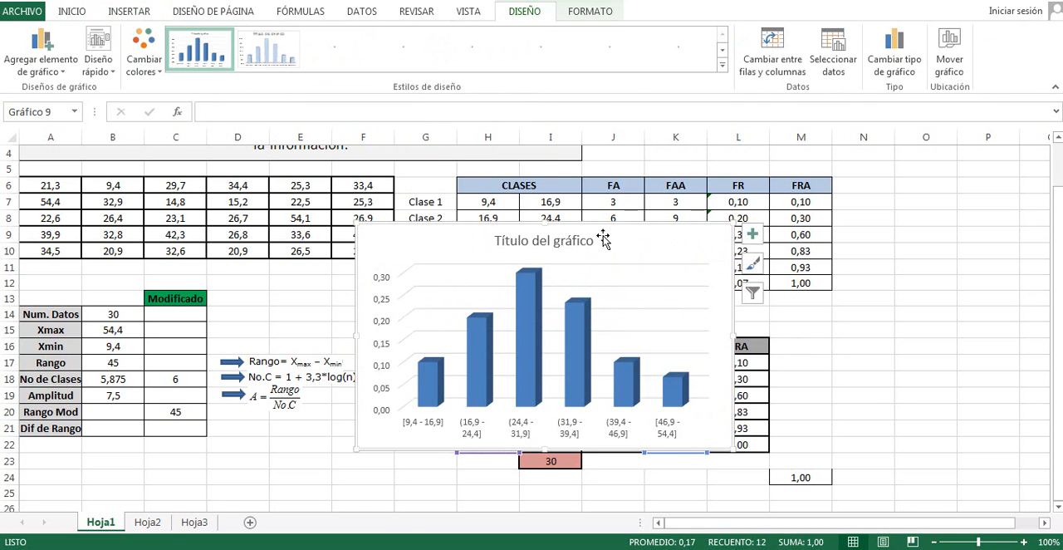
left_click_drag(640, 230, 376, 242)
left_click_drag(443, 456, 555, 489)
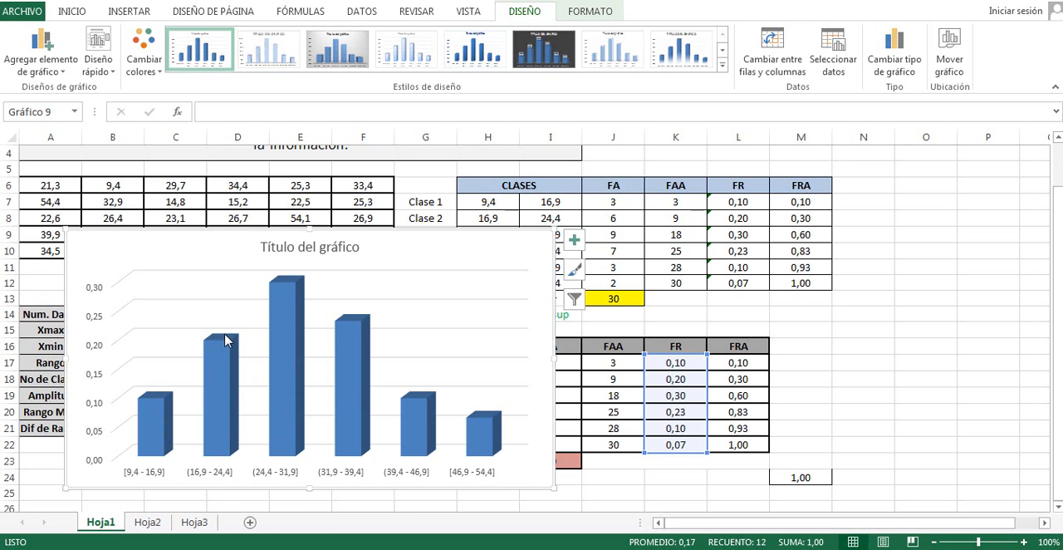
Add data labels to the columns of the relative frequency chart
mouse_move(222, 364)
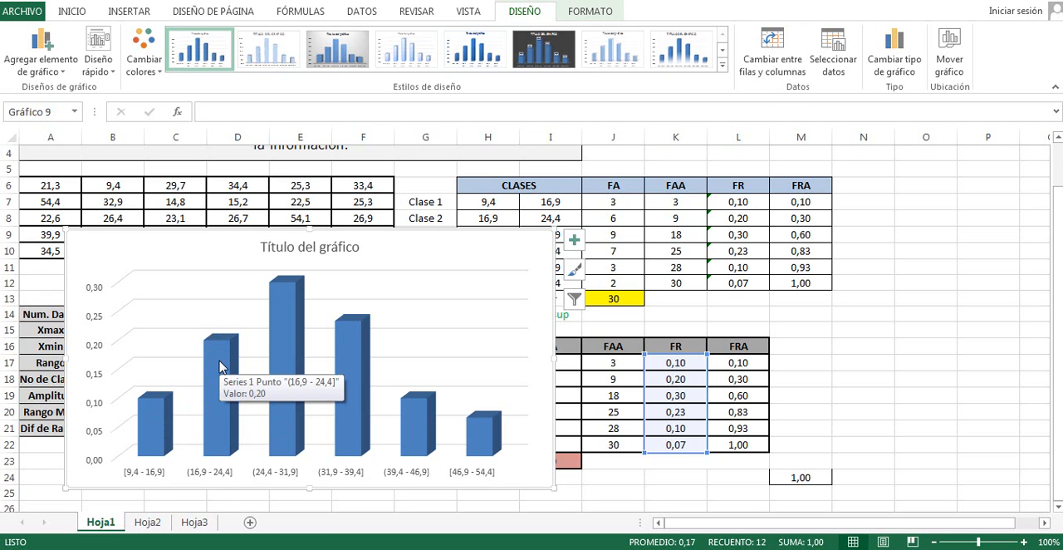
left_click(219, 368)
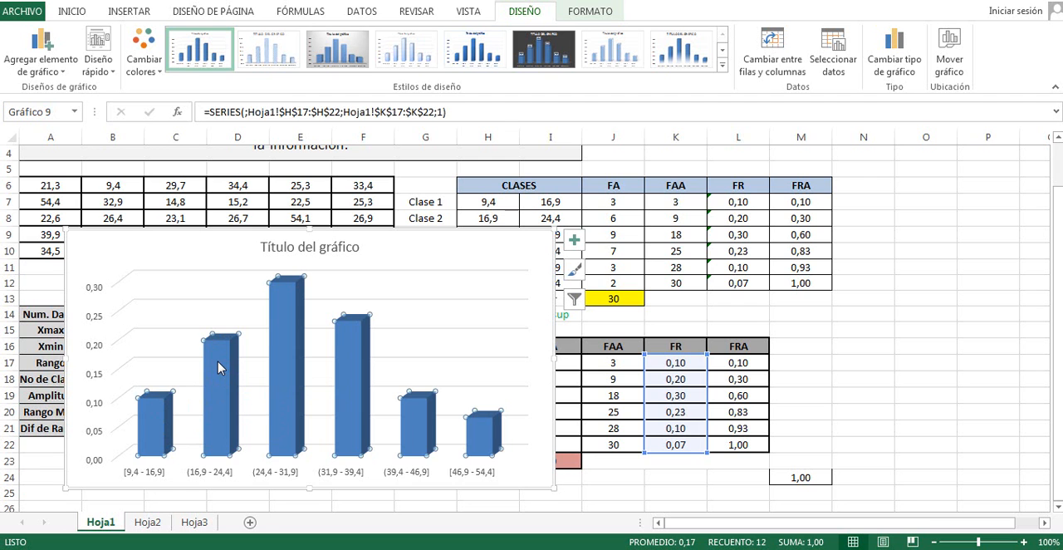
right_click(219, 367)
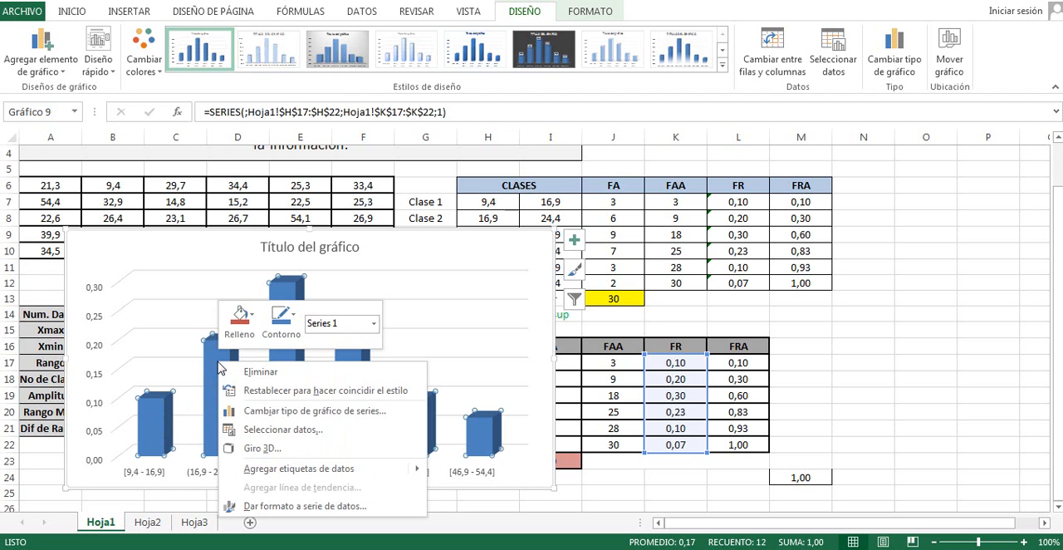
left_click(302, 468)
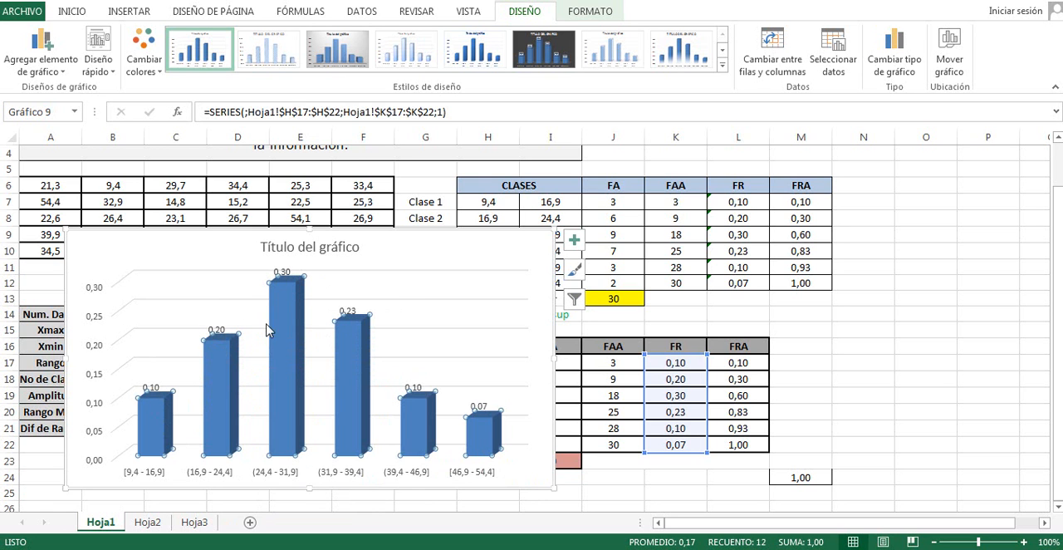
Format the chart's data labels as Porcentaje with 0 decimal places, applying the format code 0%
left_click(151, 389)
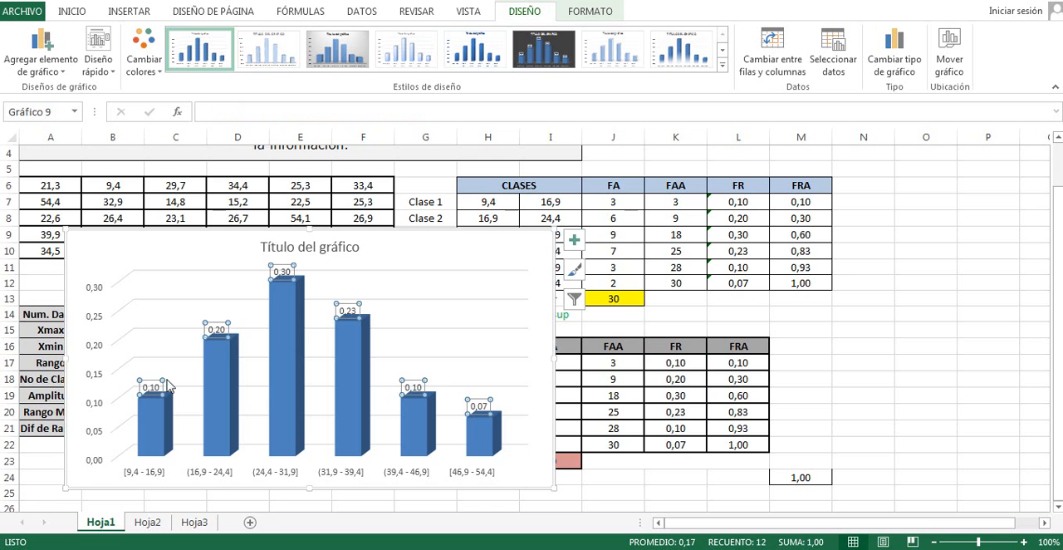
right_click(216, 330)
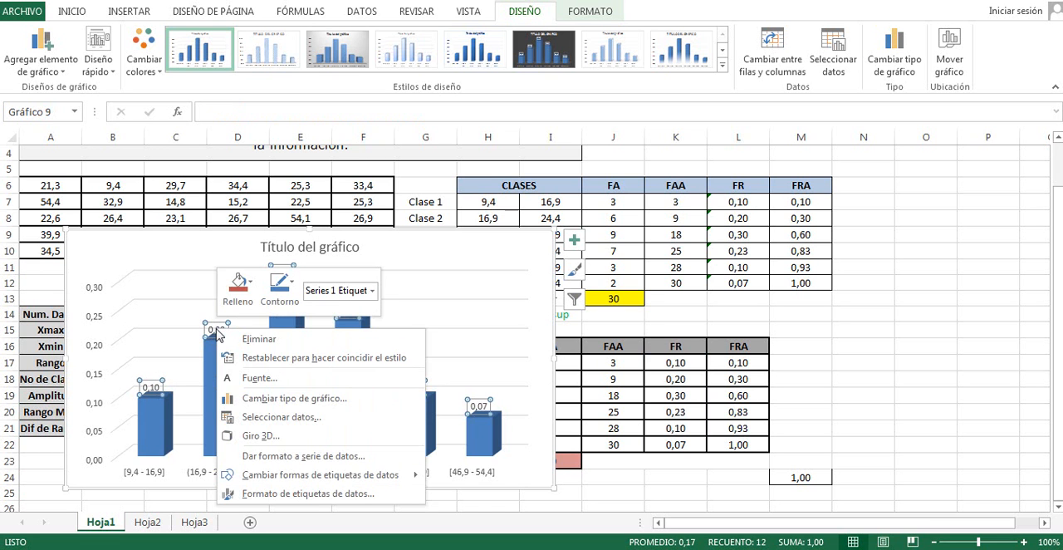
left_click(275, 494)
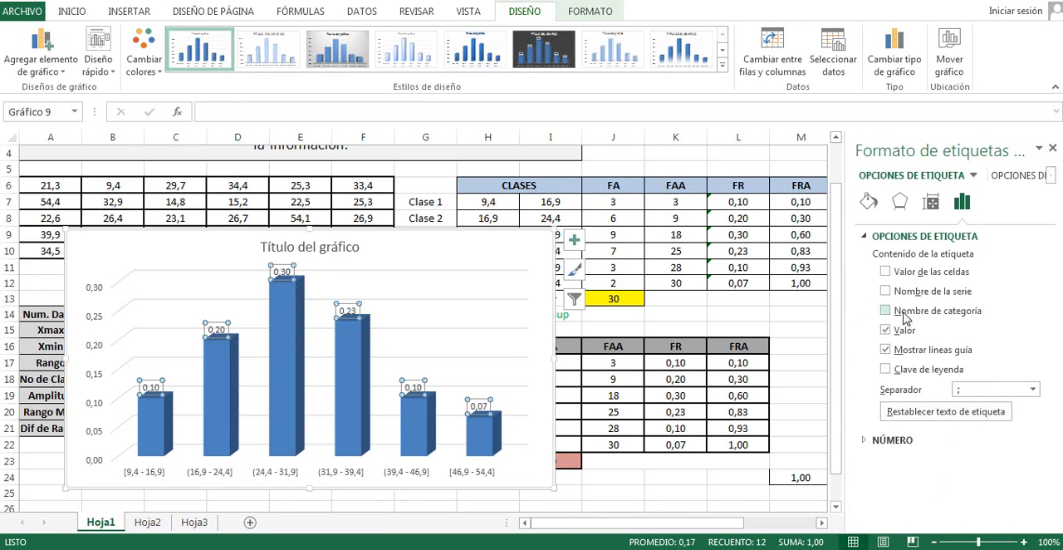
left_click(895, 440)
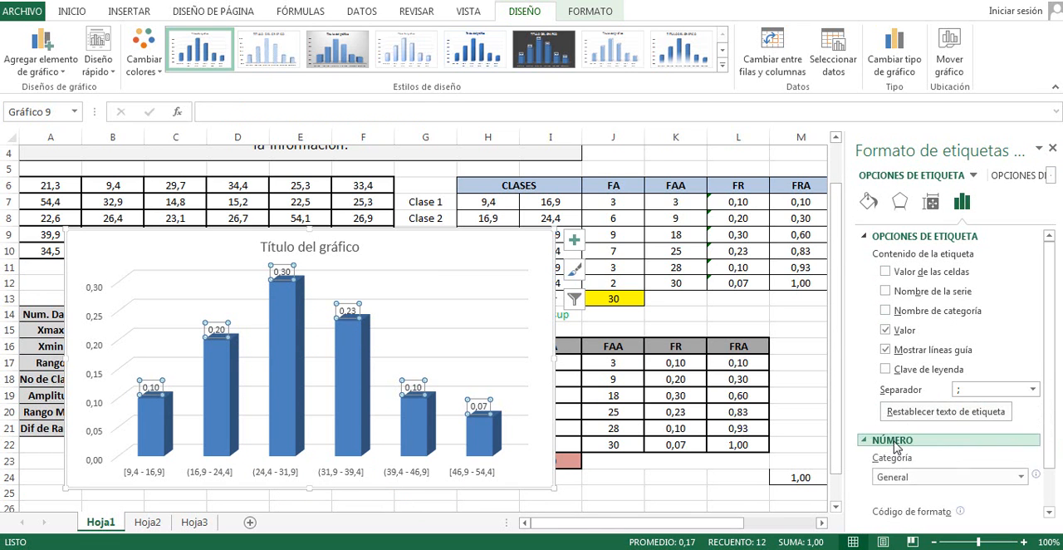
left_click(1020, 477)
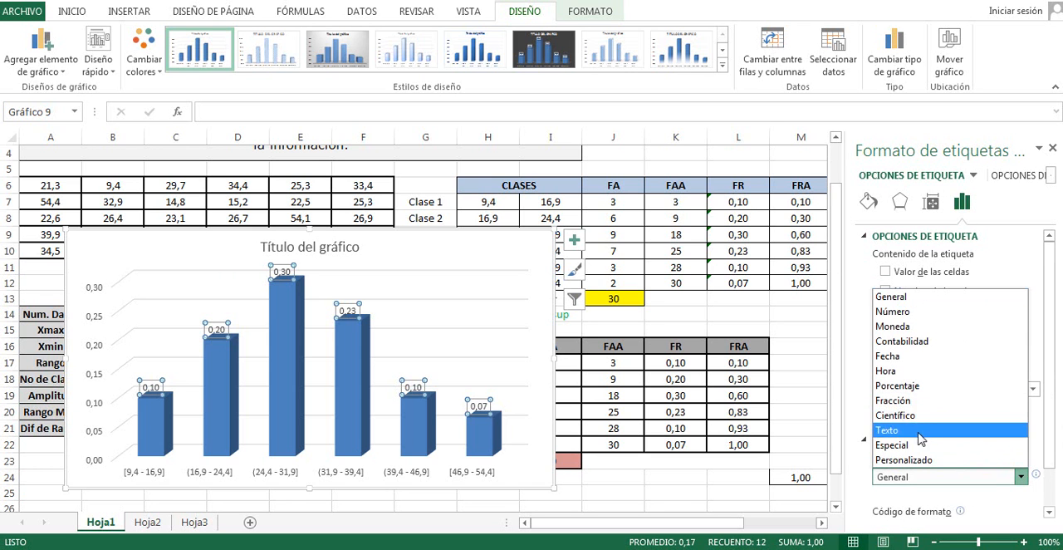
left_click(921, 386)
scroll(1035, 440, "down", 2)
left_click_drag(1007, 440, 987, 447)
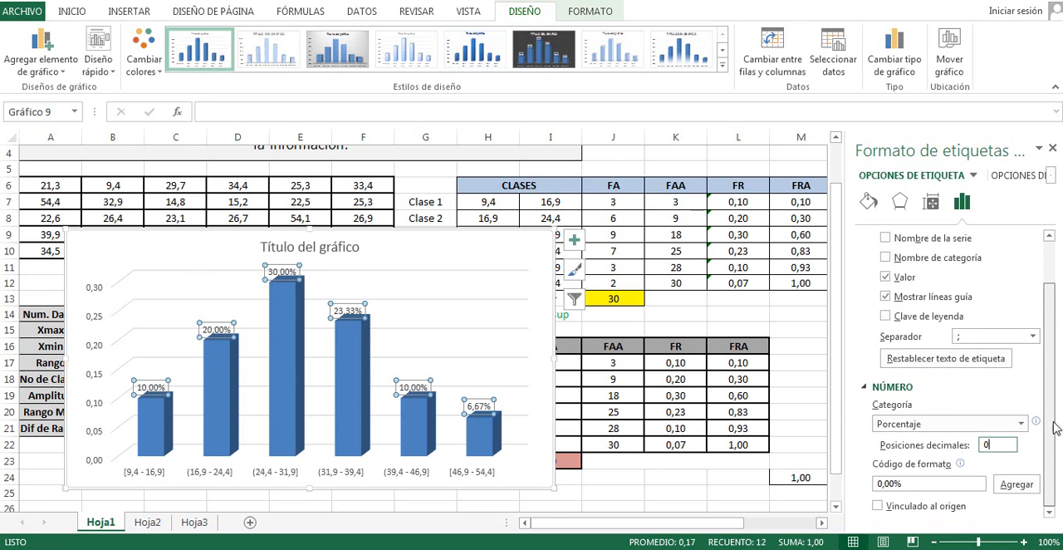
left_click(1022, 492)
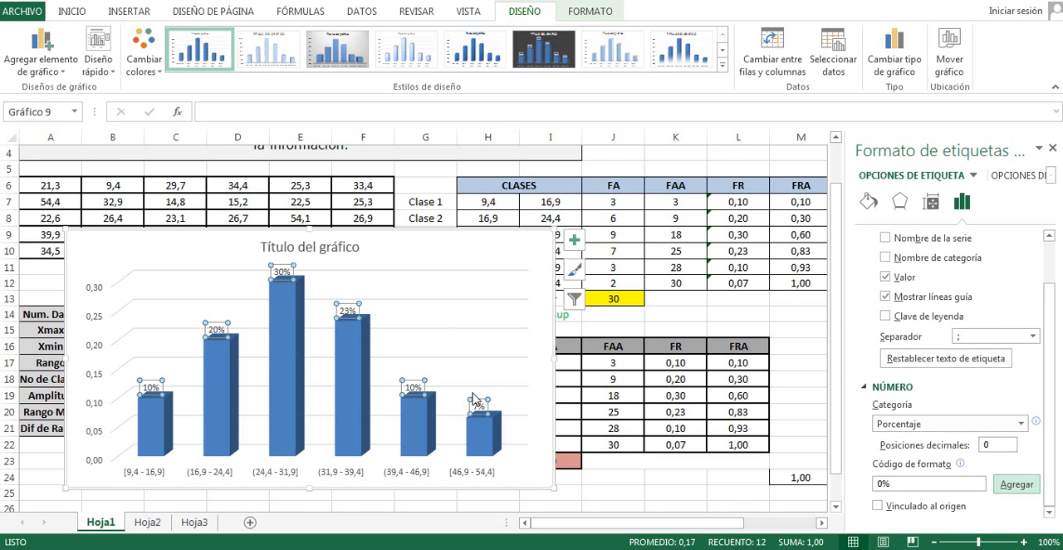
left_click(513, 255)
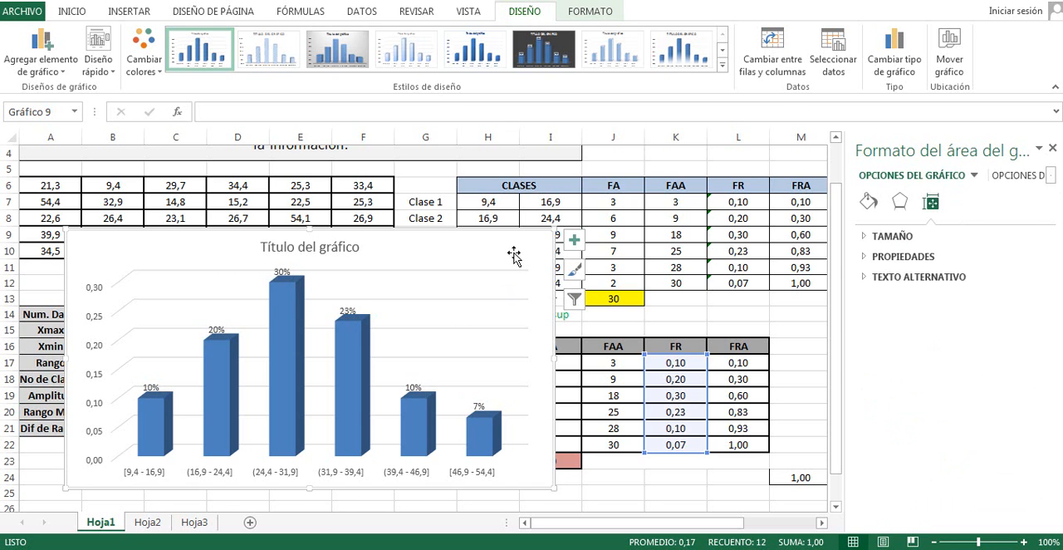